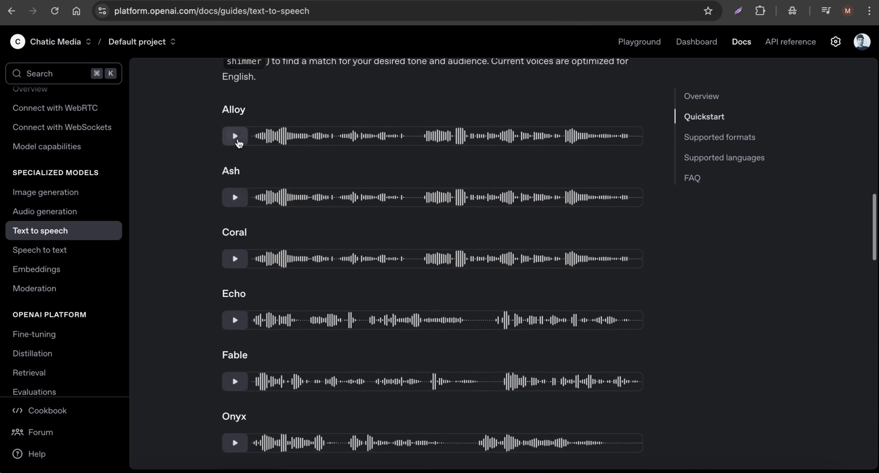
# Play the Alloy voice sample in the voice options of the text-to-speech guide.
pyautogui.scroll(2, 297, 197)
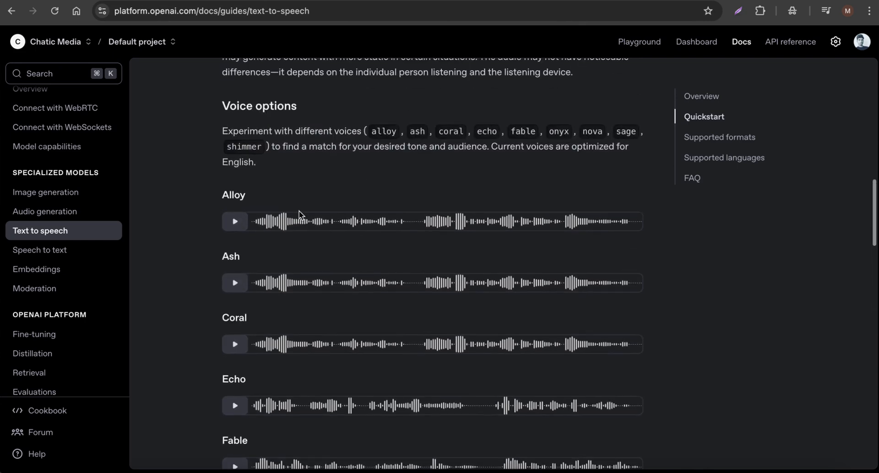
pyautogui.click(239, 226)
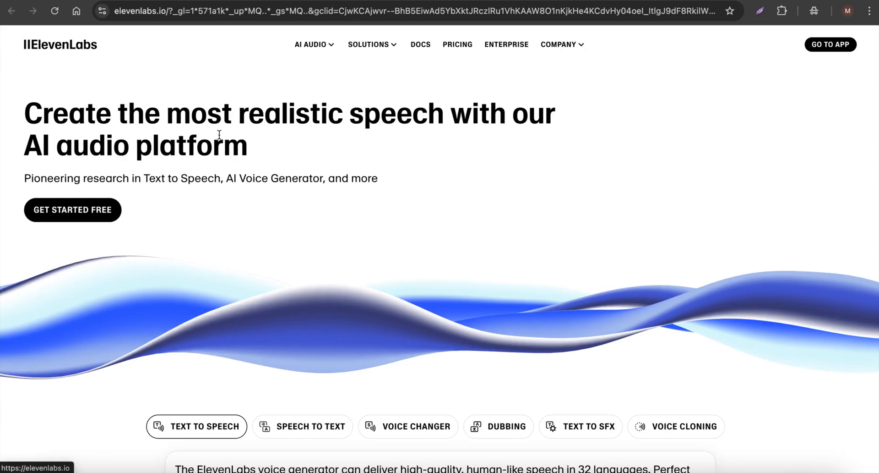
# Open the ElevenLabs pricing page and review the plans, including the voice cloning feature of the $5 plan.
pyautogui.moveTo(168, 114); pyautogui.dragTo(408, 115)
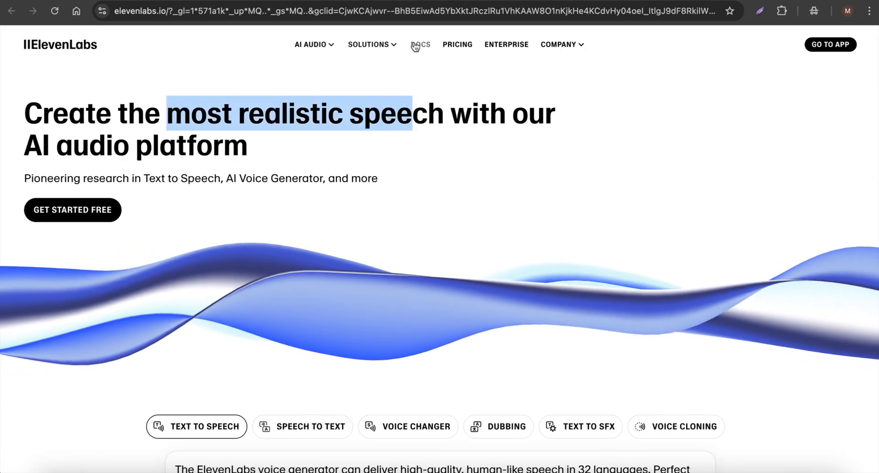
pyautogui.click(458, 45)
pyautogui.scroll(-10, 335, 240)
pyautogui.scroll(5, 335, 240)
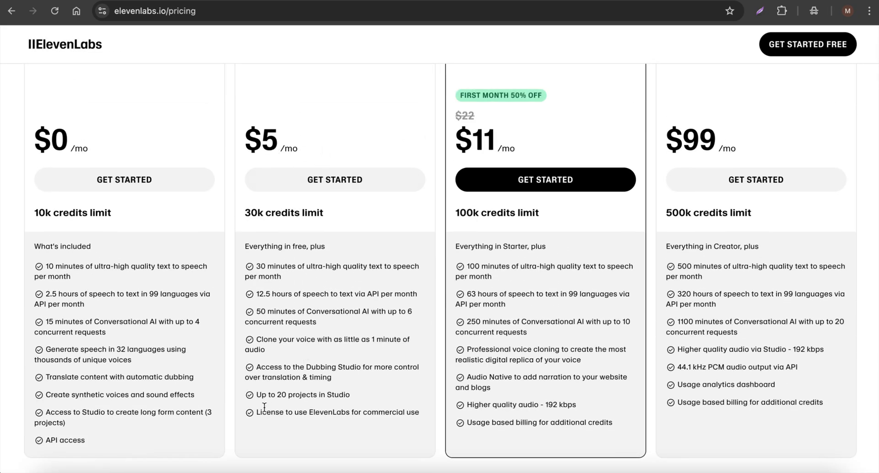
pyautogui.scroll(-1, 264, 407)
pyautogui.moveTo(254, 310)
pyautogui.mouseDown()
pyautogui.moveTo(351, 310)
pyautogui.moveTo(339, 311)
pyautogui.mouseUp()
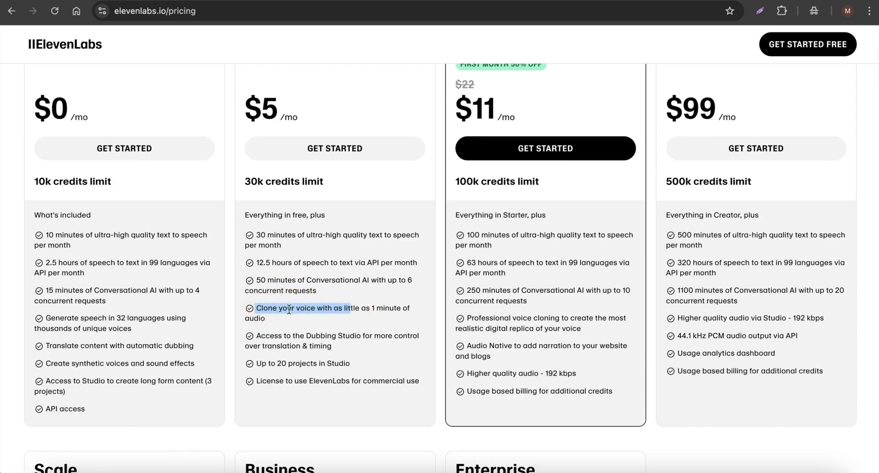
pyautogui.scroll(1, 319, 310)
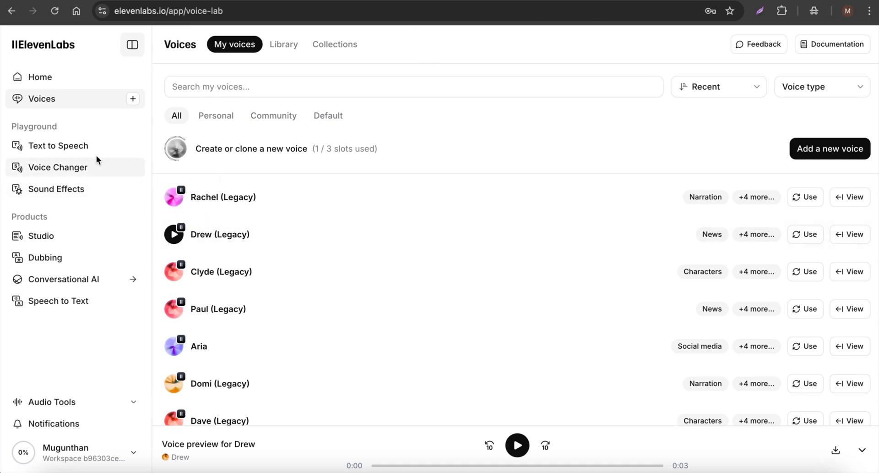
# Look through the ElevenLabs voice list and play the preview of the Drew (Legacy) voice.
pyautogui.scroll(-5, 220, 280)
pyautogui.scroll(5, 220, 279)
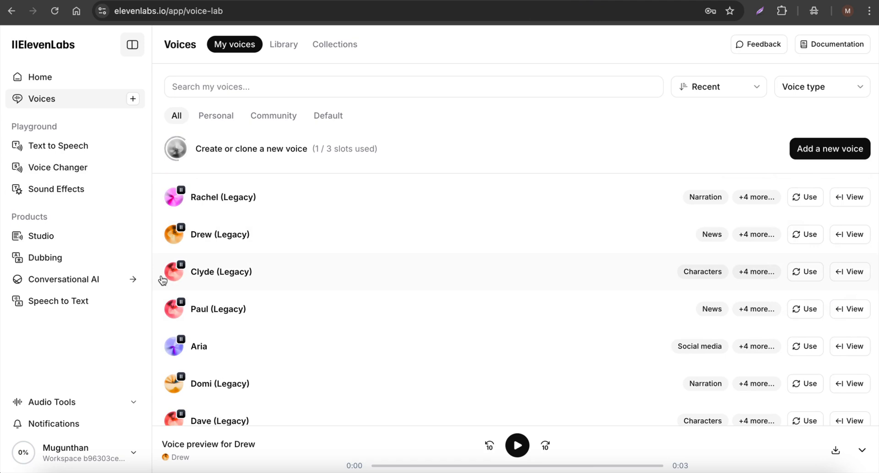
pyautogui.click(177, 235)
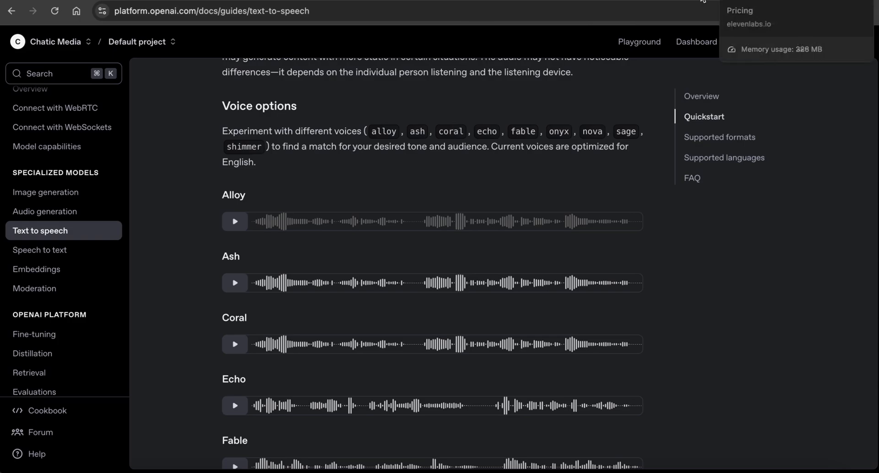
# Switch to the Chatic Media dashboard and expand the Instagram channel settings.
pyautogui.click(743, 1)
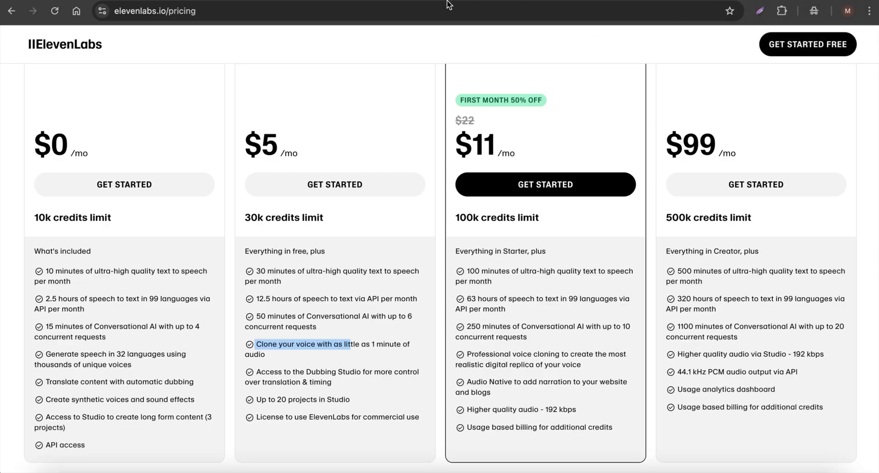
pyautogui.click(273, 1)
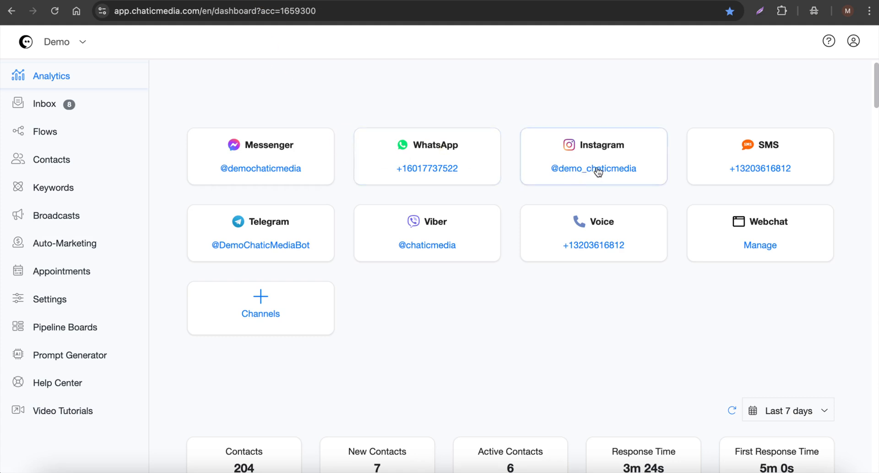
pyautogui.click(277, 304)
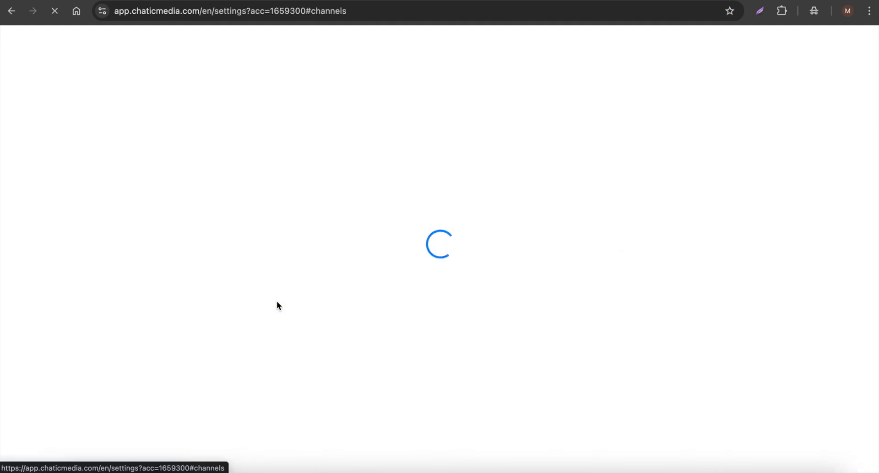
pyautogui.scroll(-5, 321, 229)
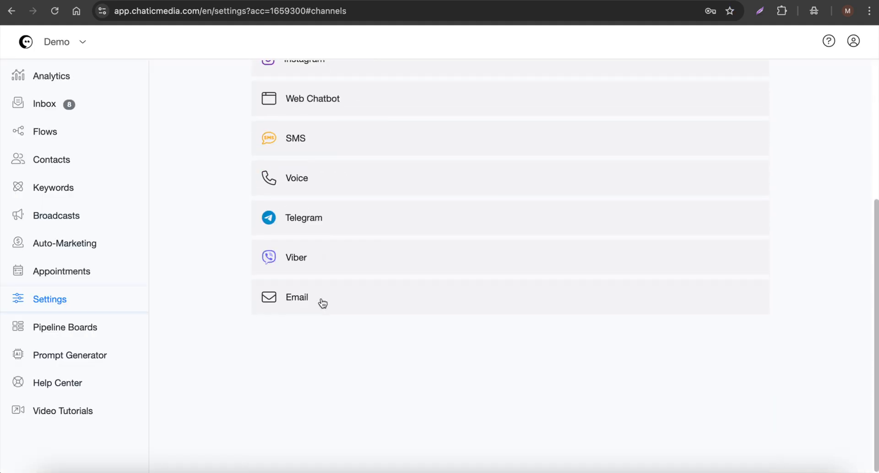
pyautogui.scroll(3, 320, 303)
pyautogui.click(315, 172)
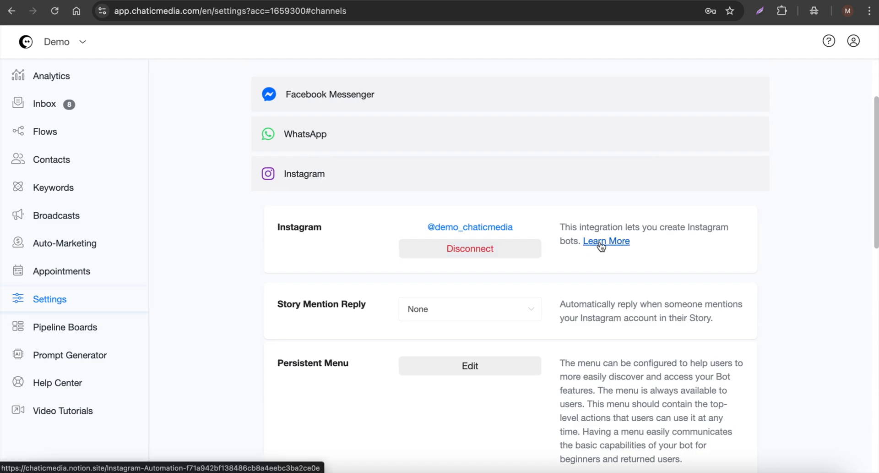
# Open the help guide for the Instagram integration and read through its setup instructions.
pyautogui.click(601, 247)
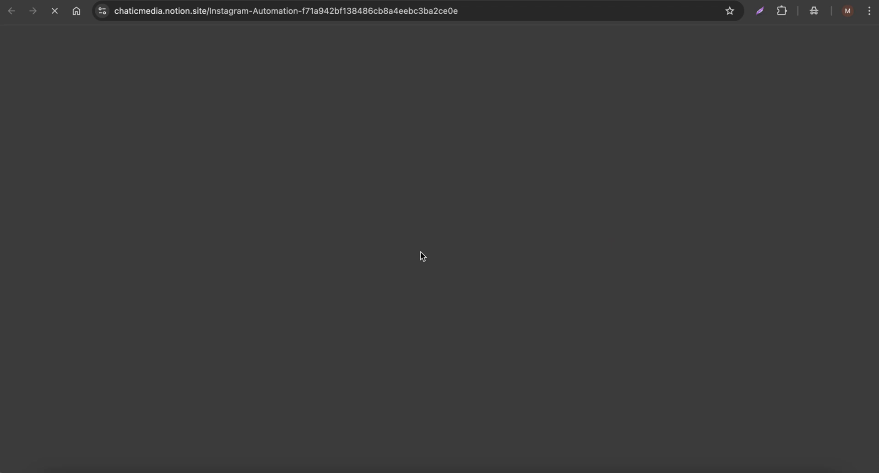
pyautogui.scroll(-5, 422, 256)
pyautogui.scroll(-15, 421, 251)
pyautogui.scroll(-15, 536, 170)
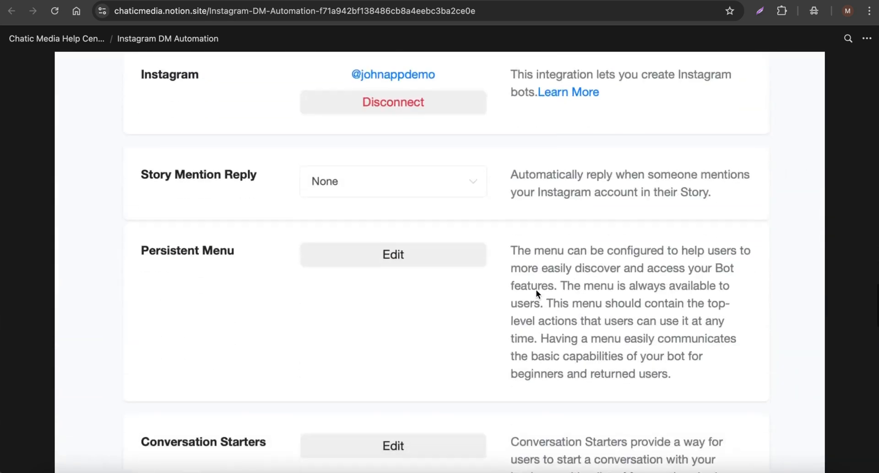
pyautogui.scroll(-10, 450, 276)
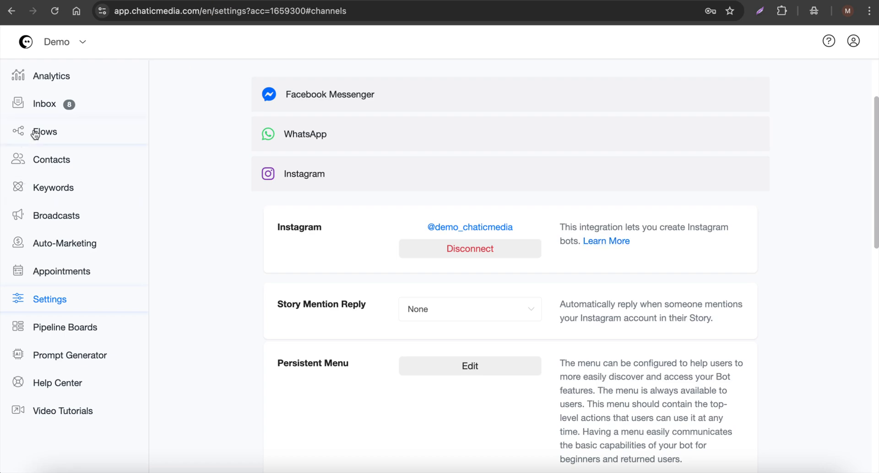
# Return to the Chatic Media settings and expand the OpenAI ChatGPT integration.
pyautogui.click(35, 134)
pyautogui.click(70, 76)
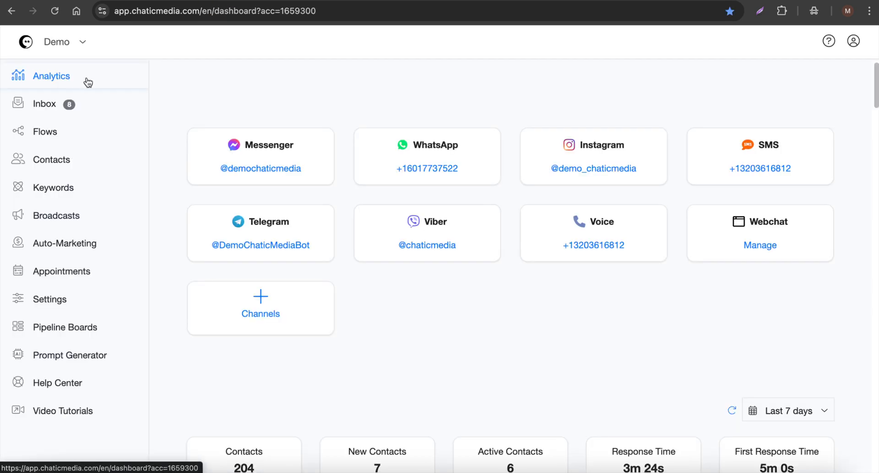
pyautogui.click(41, 305)
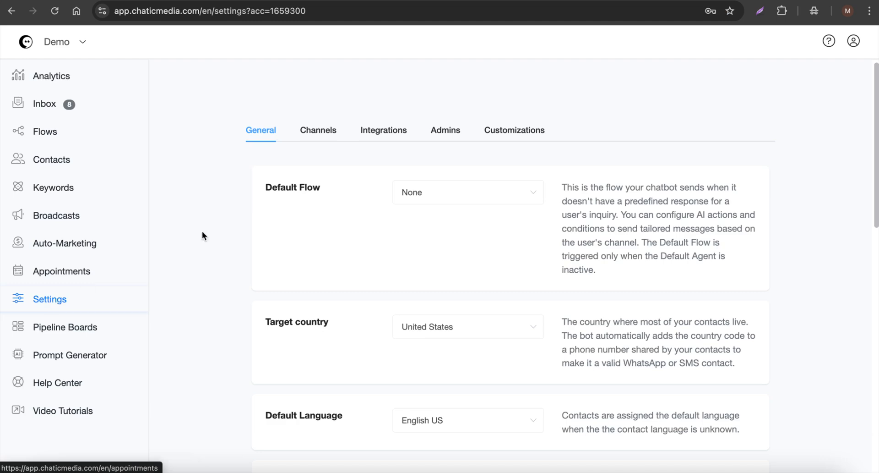
pyautogui.click(399, 130)
pyautogui.click(367, 274)
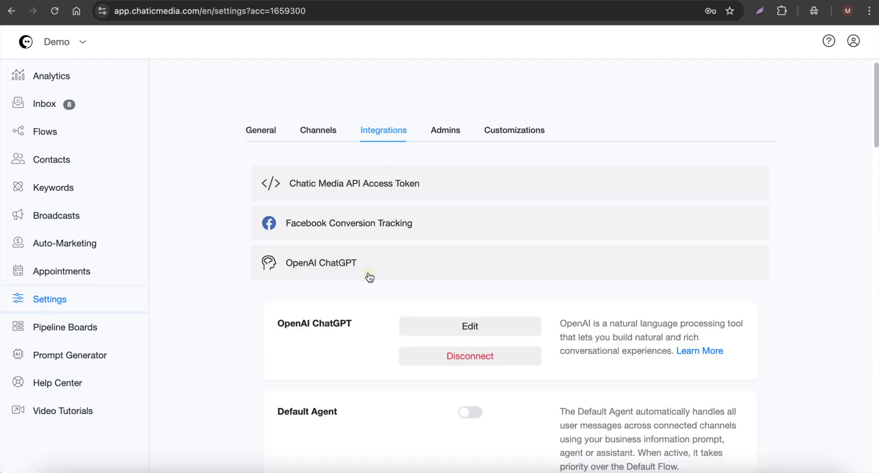
pyautogui.scroll(-3, 370, 273)
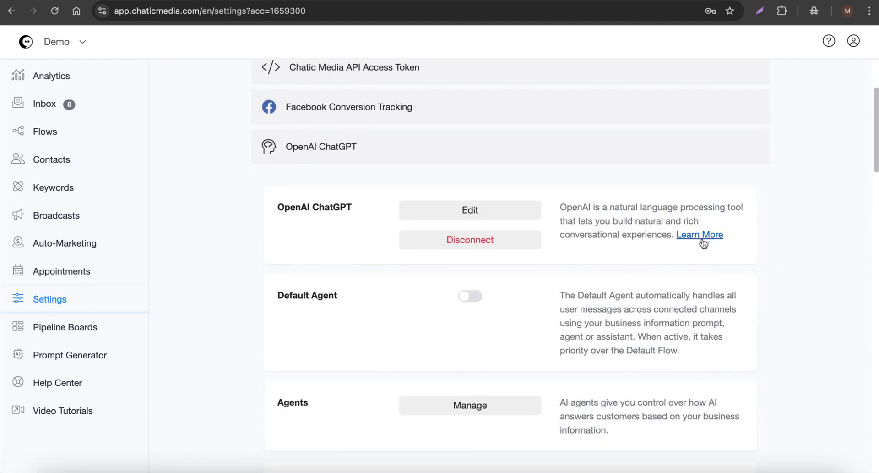
# Open the OpenAI ChatGPT help guide and its linked API keys page, and return to the integration settings.
pyautogui.click(702, 238)
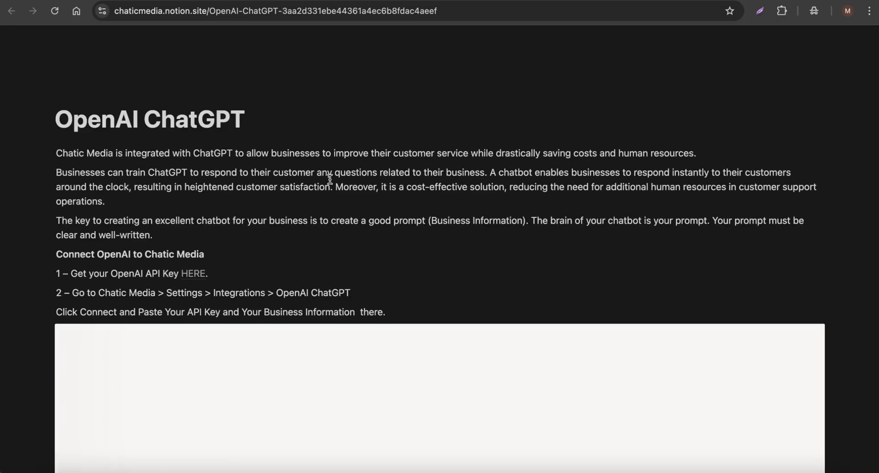
pyautogui.click(186, 274)
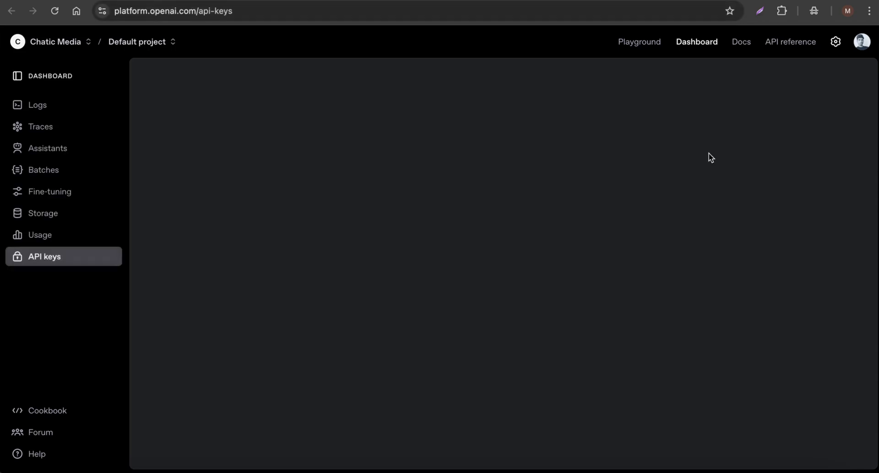
pyautogui.click(267, 0)
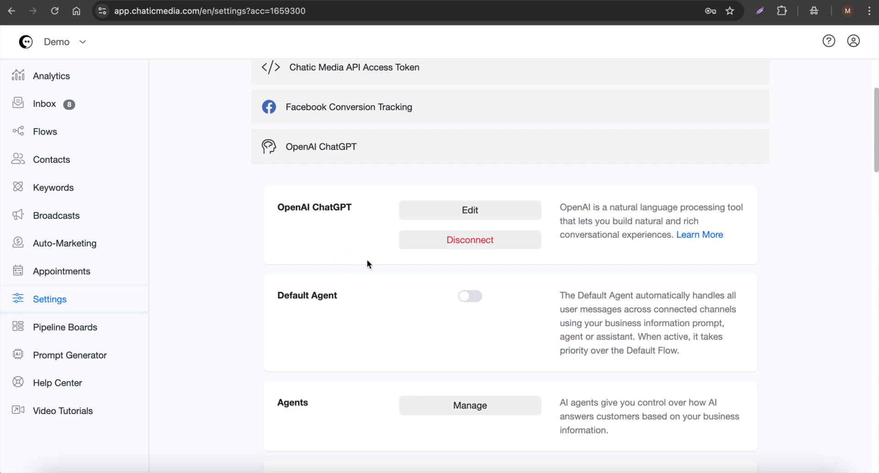
# Collapse the OpenAI ChatGPT integration and expand the ElevenLabs integration.
pyautogui.scroll(2, 362, 254)
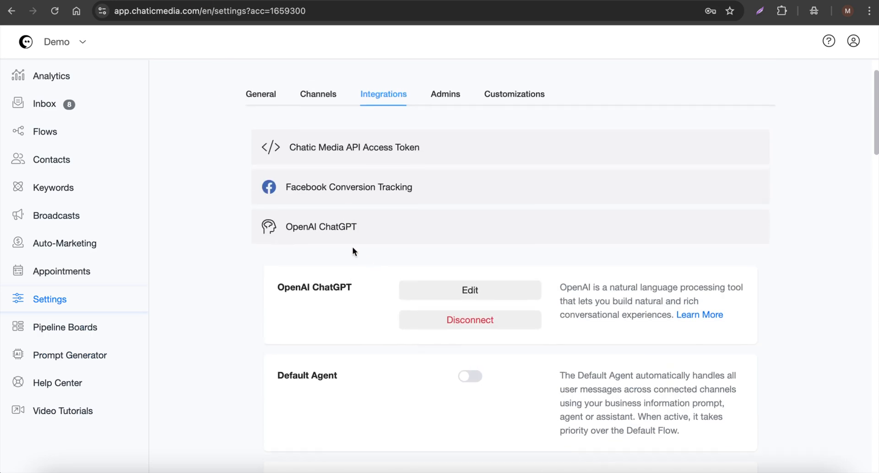
pyautogui.click(347, 236)
pyautogui.scroll(-10, 347, 237)
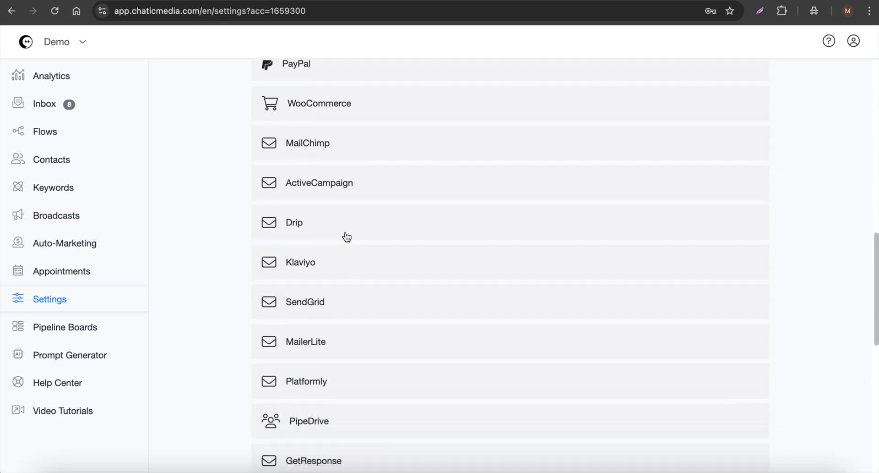
pyautogui.scroll(-5, 347, 236)
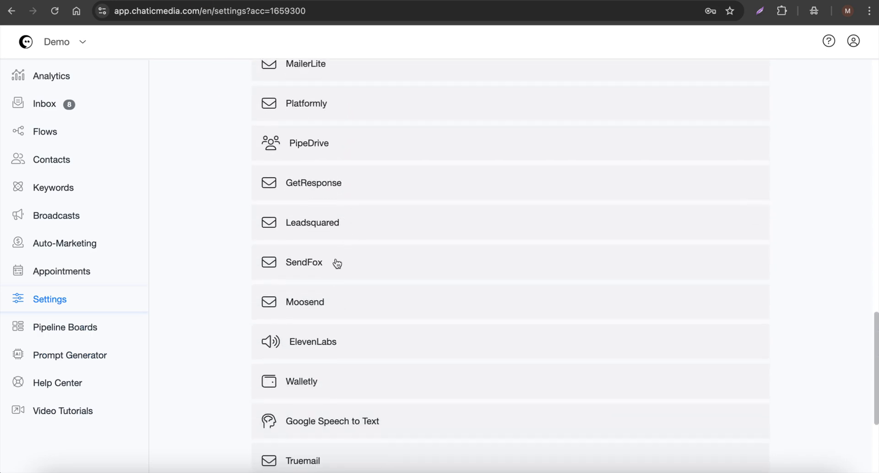
pyautogui.click(326, 349)
pyautogui.scroll(-3, 311, 320)
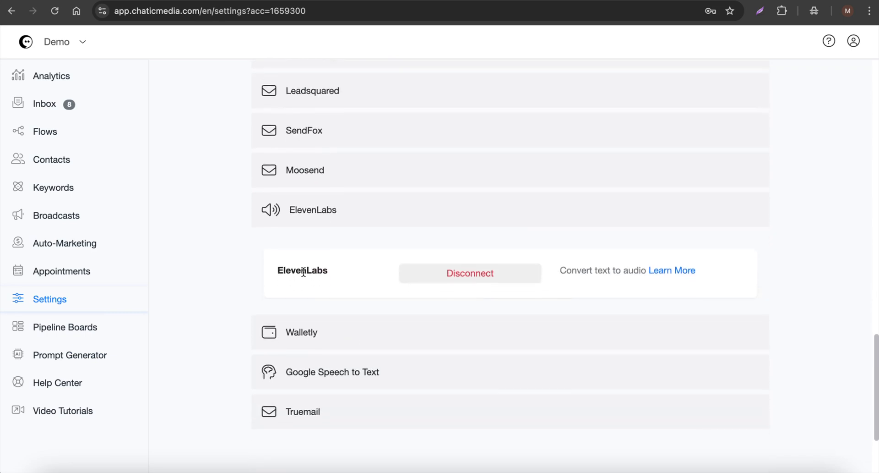
pyautogui.moveTo(277, 269); pyautogui.dragTo(317, 270)
# Open the Flows page and review the business information and services in the Elevate Business Coaching knowledge base document.
pyautogui.click(29, 132)
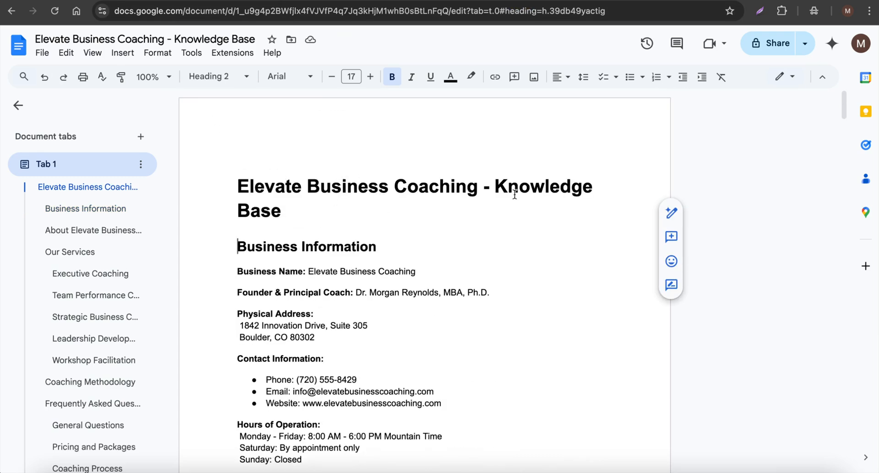
pyautogui.scroll(-6, 419, 265)
pyautogui.scroll(2, 419, 264)
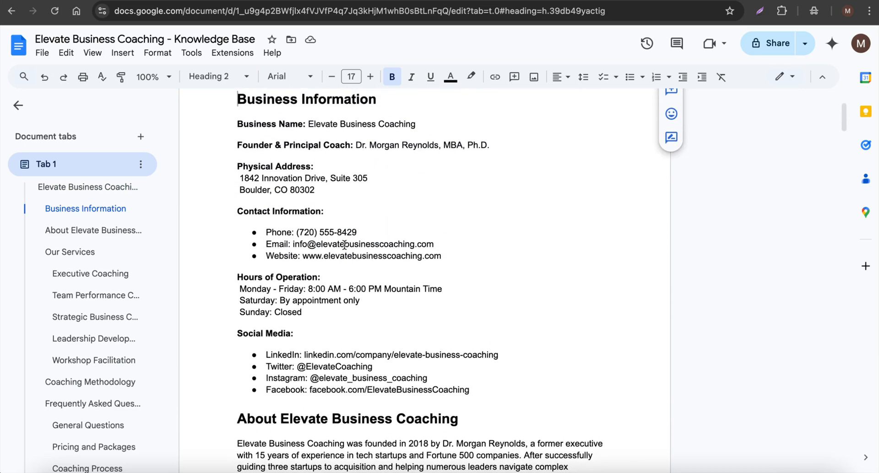
pyautogui.scroll(1, 345, 244)
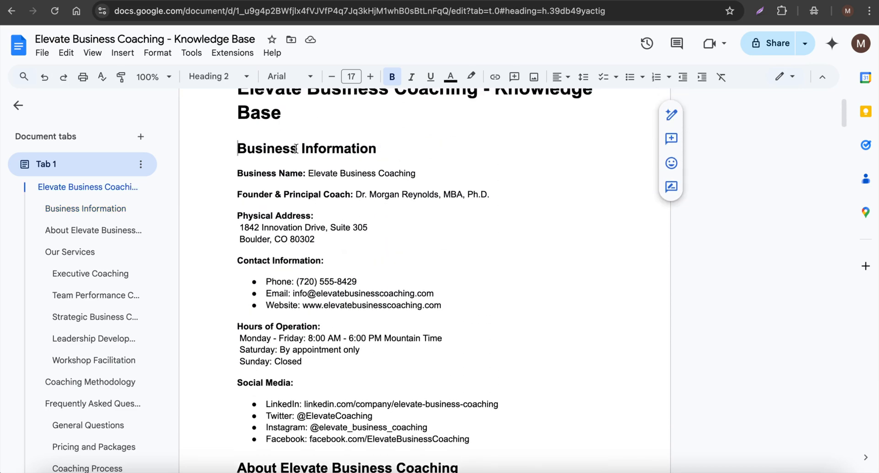
pyautogui.scroll(-6, 347, 252)
pyautogui.scroll(-9, 348, 256)
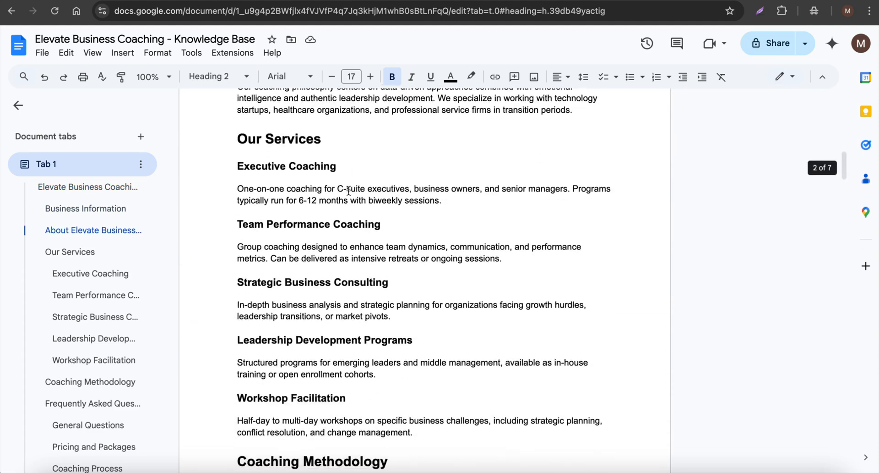
# View the Business Information Prompt Generator in Chatic Media and go back to the start of the knowledge base document.
pyautogui.click(197, 0)
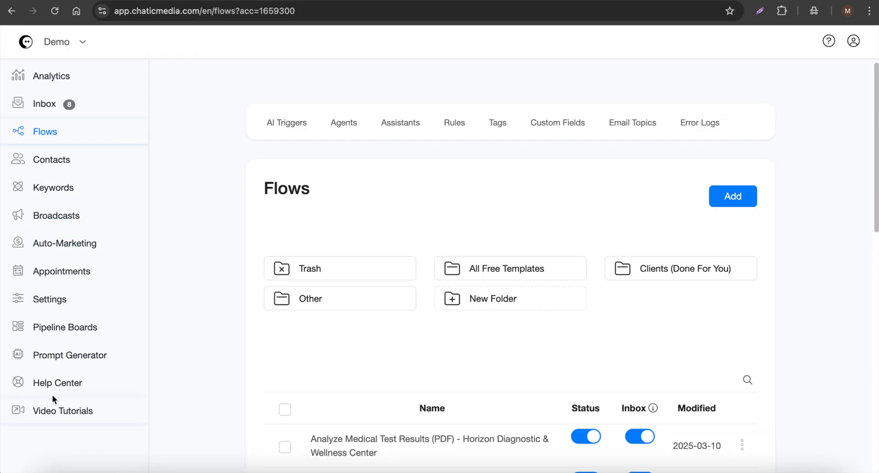
pyautogui.click(74, 356)
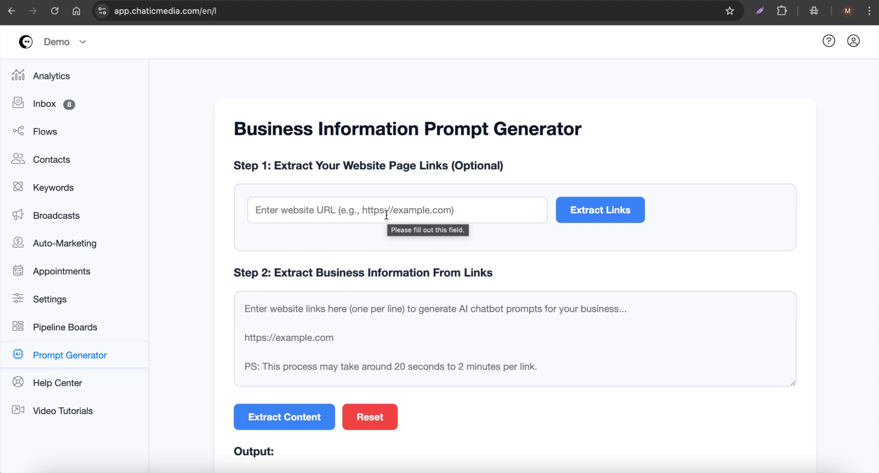
pyautogui.click(51, 134)
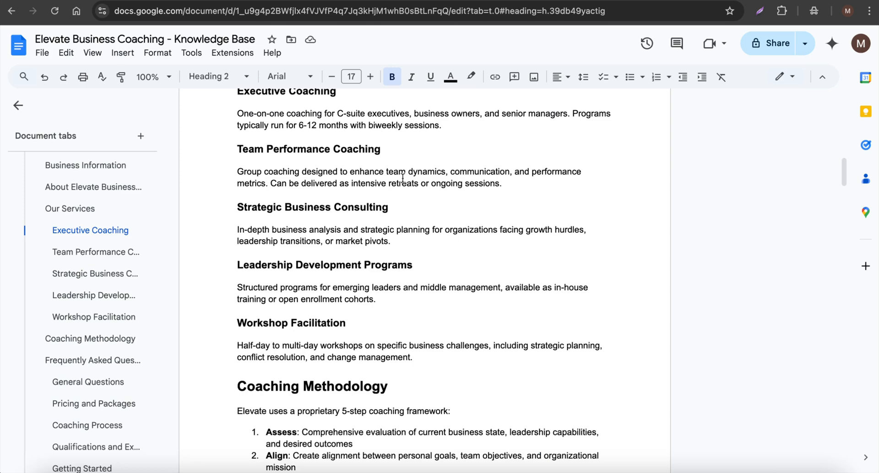
pyautogui.scroll(10, 400, 179)
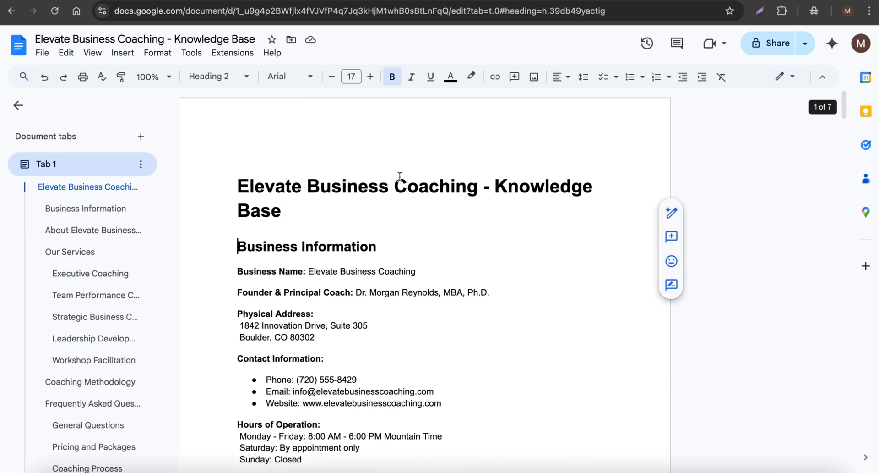
# Create a new flow named "Elevate Business Coaching AI BOT", copying the business name from the knowledge base document's title.
pyautogui.moveTo(238, 184); pyautogui.dragTo(477, 190)
pyautogui.hotkey('ctrl', 'c')
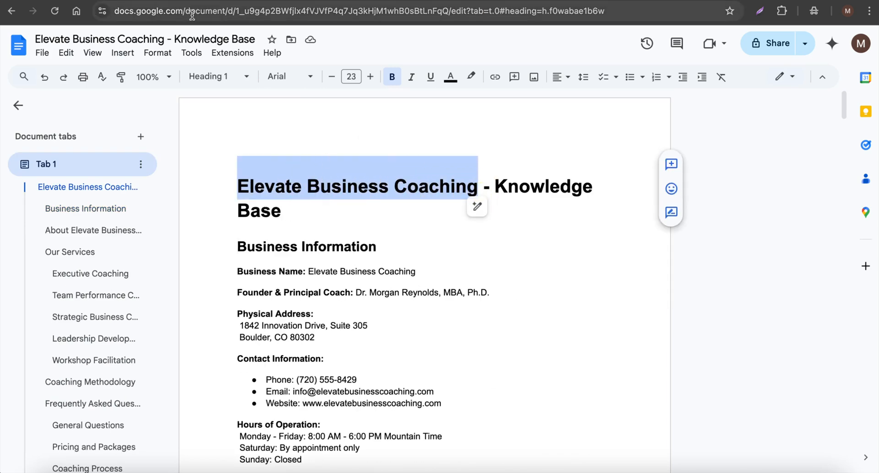
pyautogui.click(206, 1)
pyautogui.click(745, 204)
pyautogui.click(380, 110)
pyautogui.hotkey('ctrl', 'v')
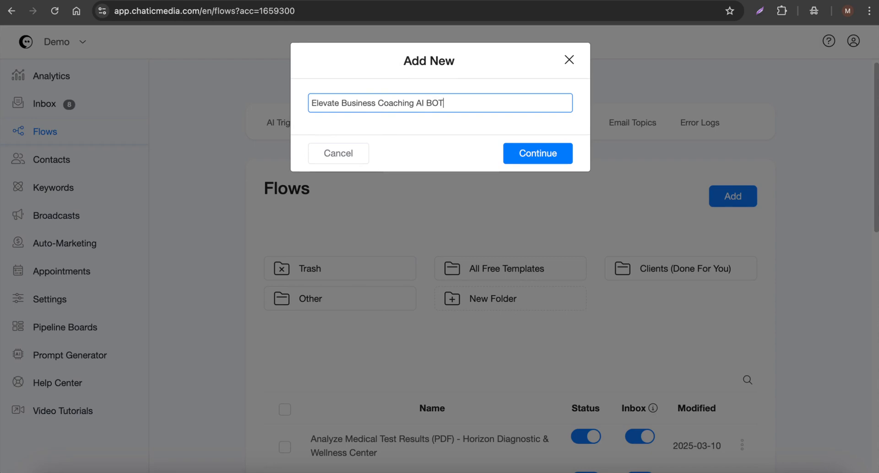
pyautogui.click(548, 161)
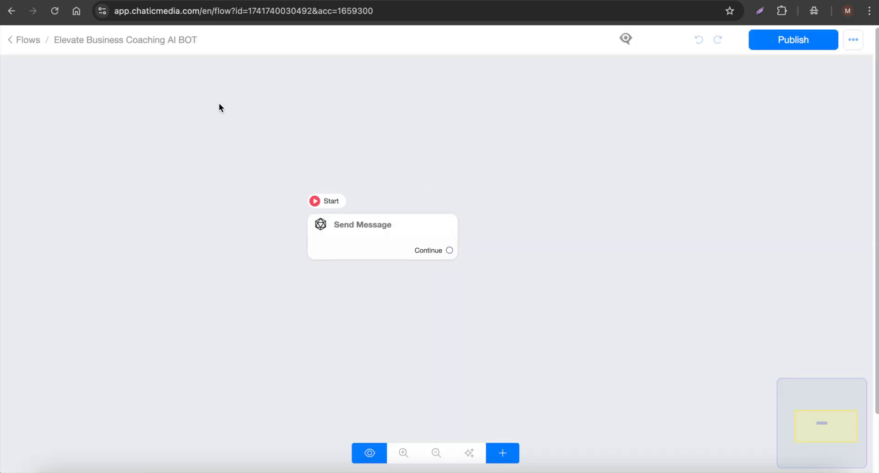
# Add an Actions block to the flow, to the right of the Send Message block, and give it an OpenAI action.
pyautogui.click(508, 453)
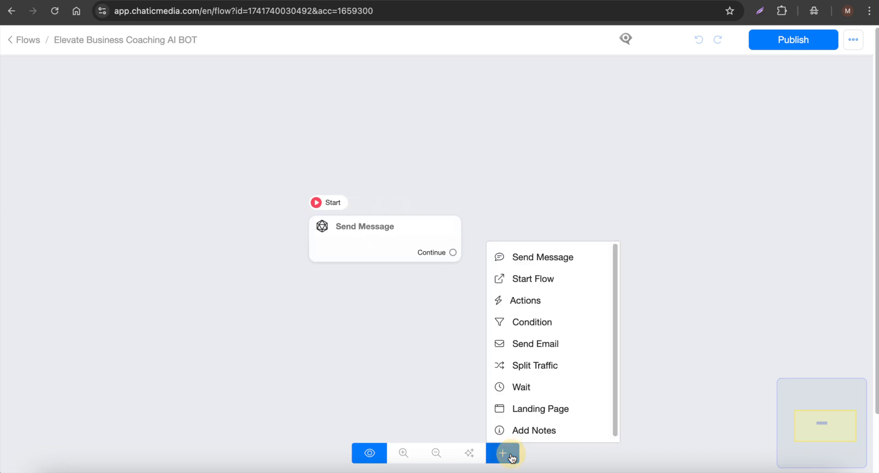
pyautogui.click(526, 299)
pyautogui.click(637, 305)
pyautogui.click(70, 188)
pyautogui.click(68, 207)
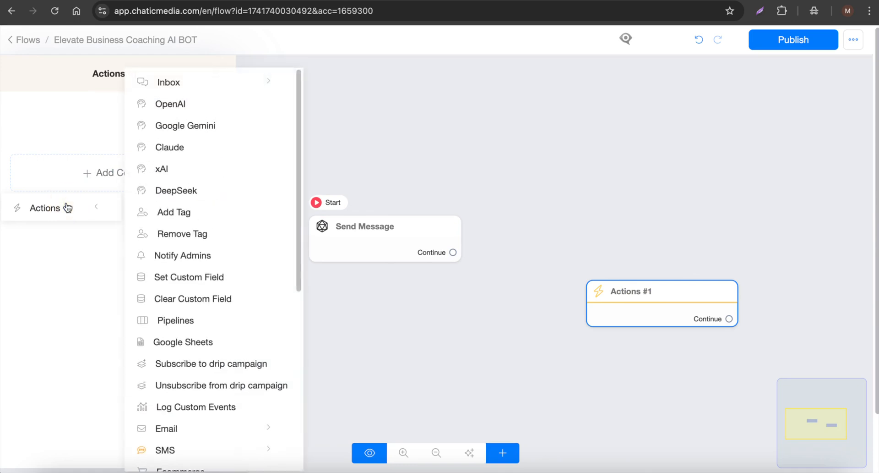
pyautogui.click(177, 109)
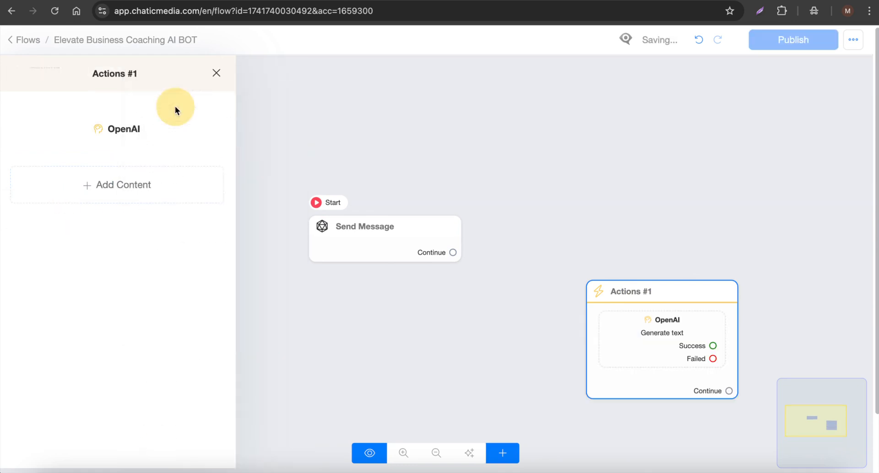
# Copy the entire knowledge base document into the OpenAI action's Business Information prompt, after the default assistant sentence.
pyautogui.click(149, 134)
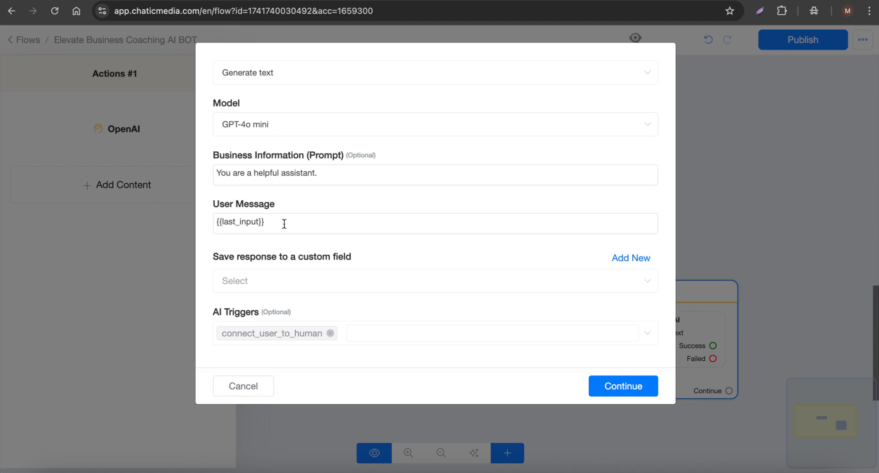
pyautogui.moveTo(226, 258); pyautogui.dragTo(348, 250)
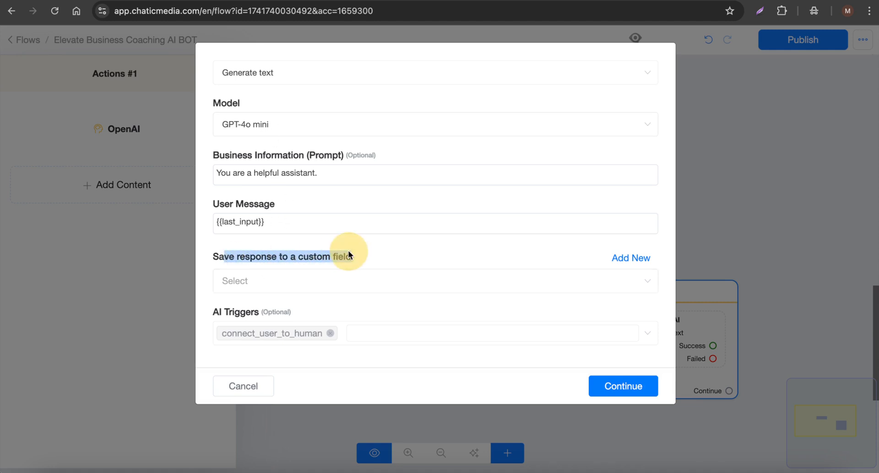
pyautogui.moveTo(306, 226); pyautogui.dragTo(199, 224)
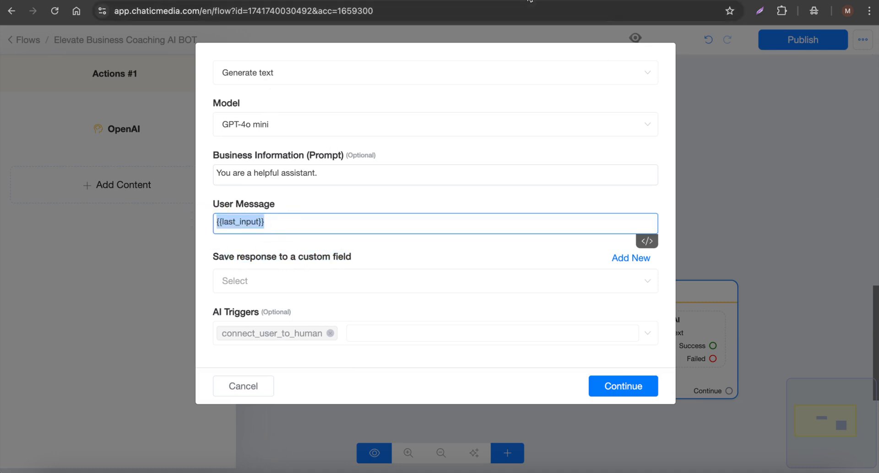
pyautogui.click(520, 1)
pyautogui.click(367, 313)
pyautogui.press('super+a')
pyautogui.press('super+c')
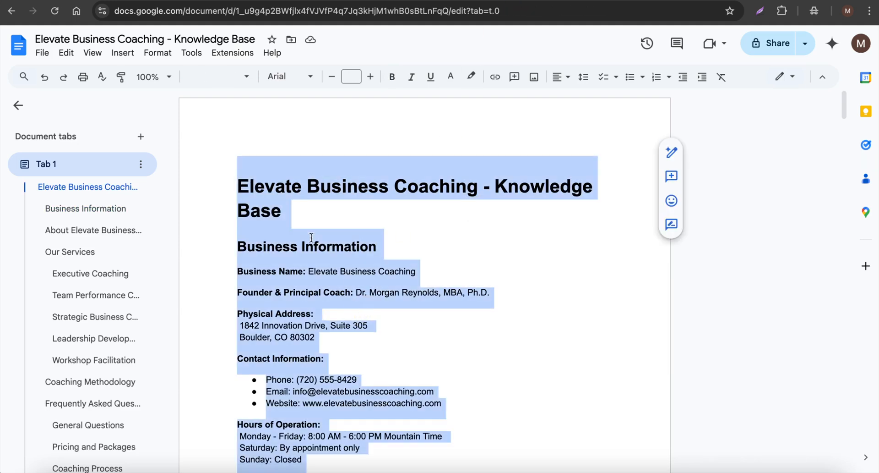
pyautogui.click(210, 1)
pyautogui.click(351, 173)
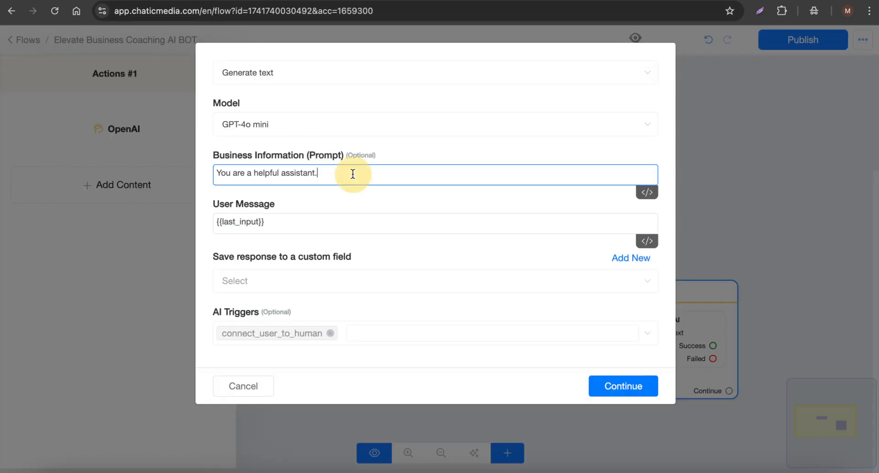
pyautogui.press('super+v')
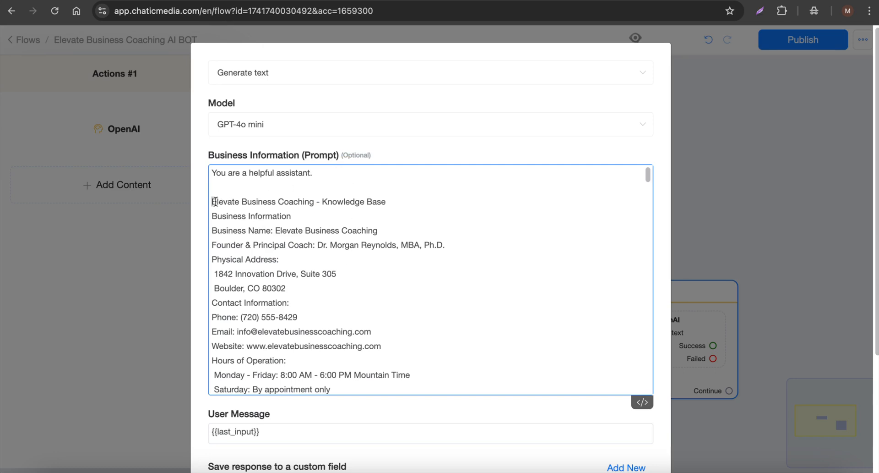
# Extend the prompt's opening to "You are a helpful assistant to Elevate Business Coaching. Respond to customer's question in just 1-2 sentences.".
pyautogui.moveTo(213, 201); pyautogui.dragTo(315, 202)
pyautogui.press('super+c')
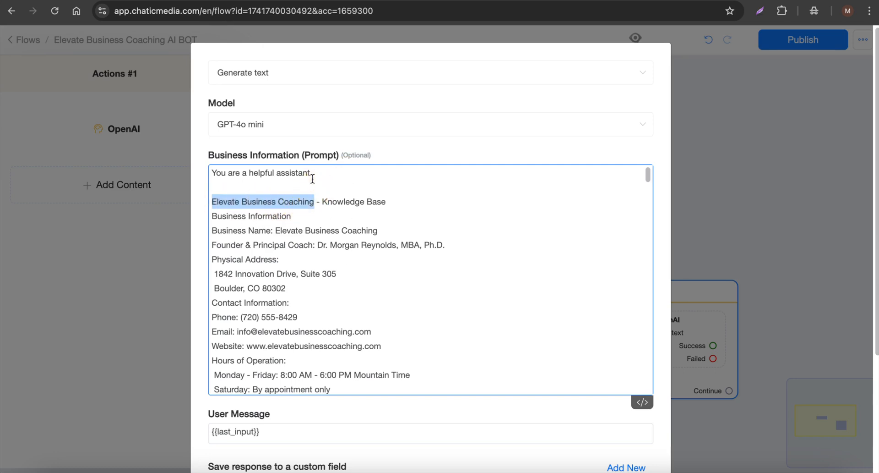
pyautogui.click(327, 175)
pyautogui.write('to')
pyautogui.press('super+v')
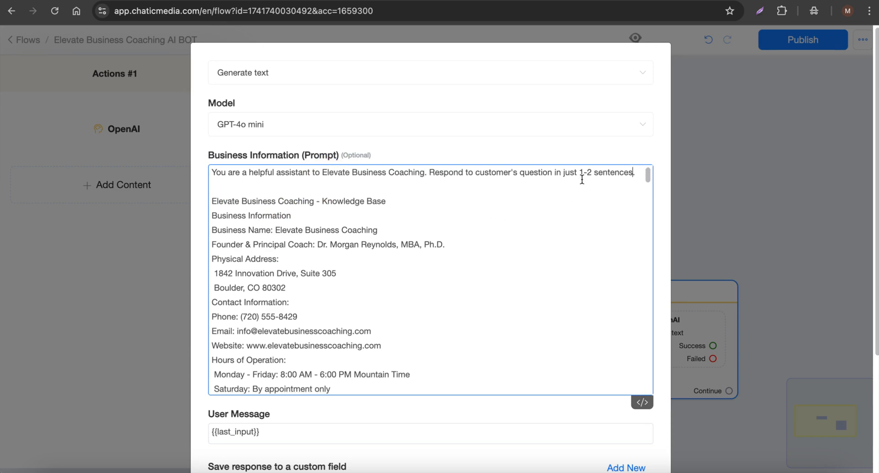
# Review the pasted business information, the model and the {{last_input}} user message in the OpenAI action's settings.
pyautogui.scroll(-3, 488, 316)
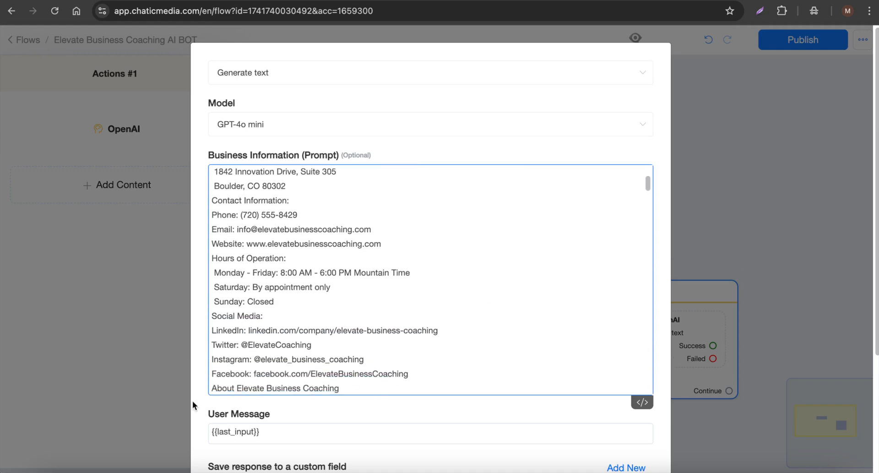
pyautogui.moveTo(275, 429); pyautogui.dragTo(168, 424)
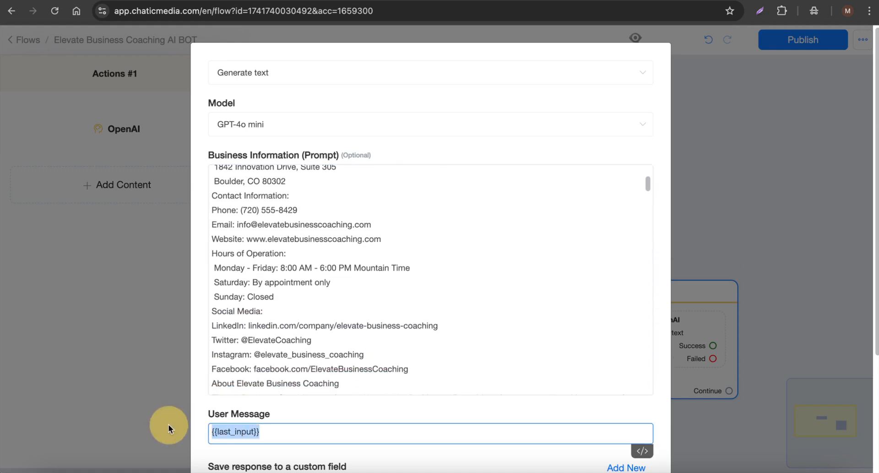
pyautogui.click(290, 411)
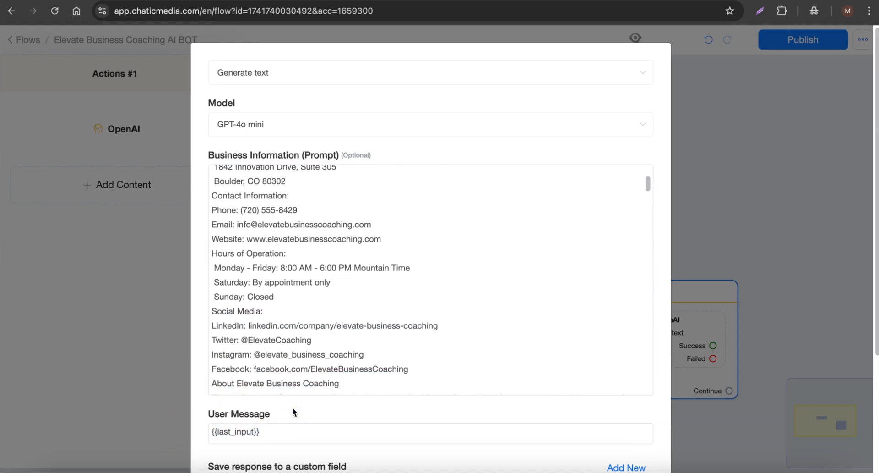
pyautogui.scroll(-4, 287, 406)
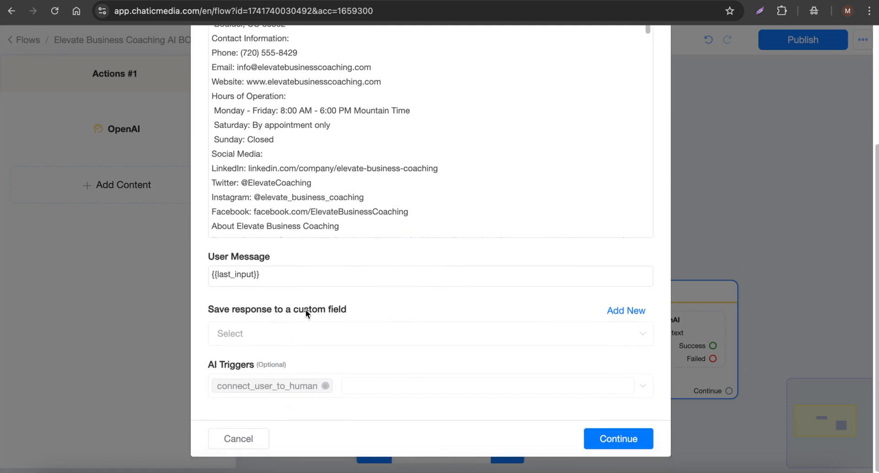
pyautogui.moveTo(281, 273); pyautogui.dragTo(190, 273)
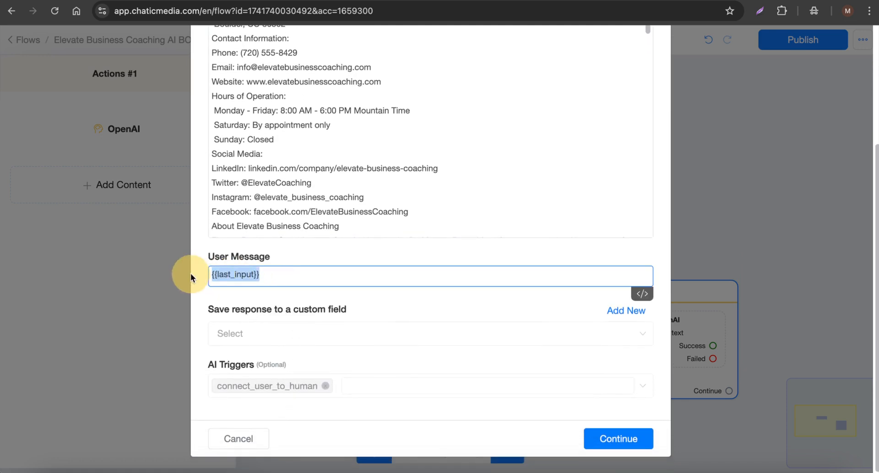
pyautogui.scroll(-3, 333, 171)
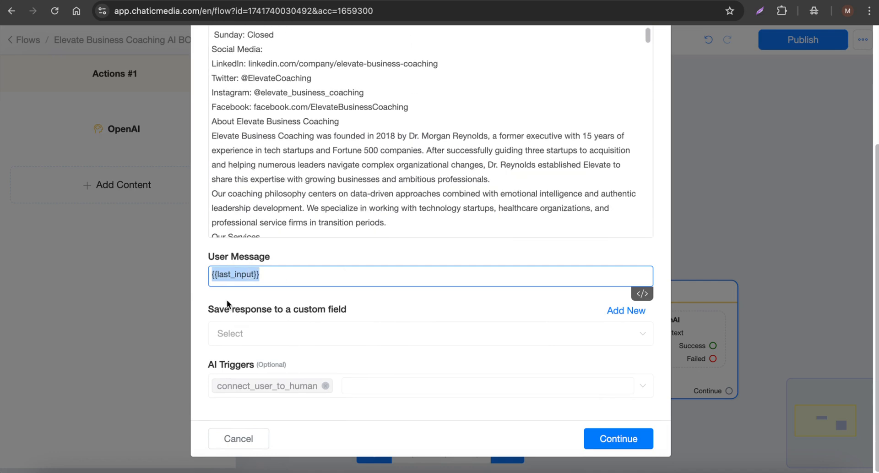
pyautogui.scroll(3, 232, 307)
pyautogui.scroll(1, 273, 265)
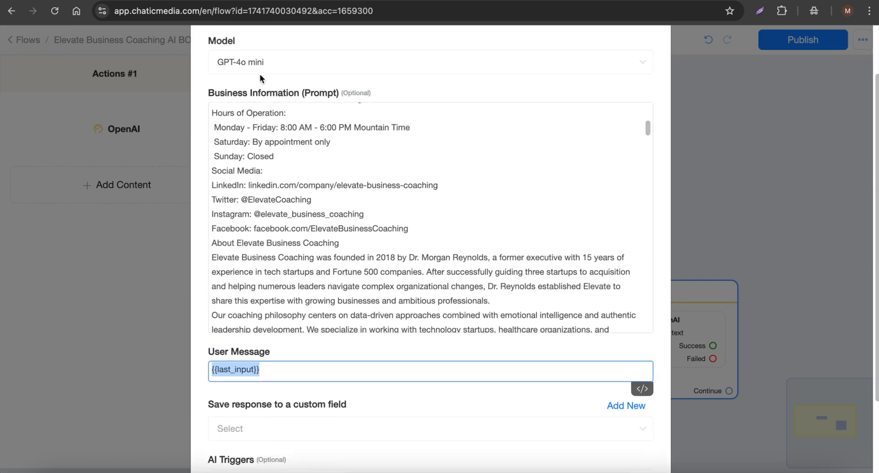
pyautogui.scroll(-3, 337, 334)
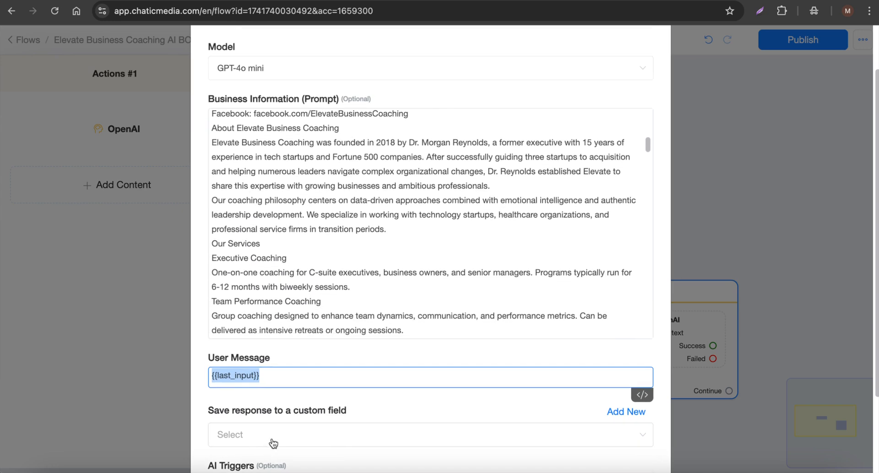
# Save the OpenAI response to the "ai output" custom field and confirm the action's settings.
pyautogui.click(331, 447)
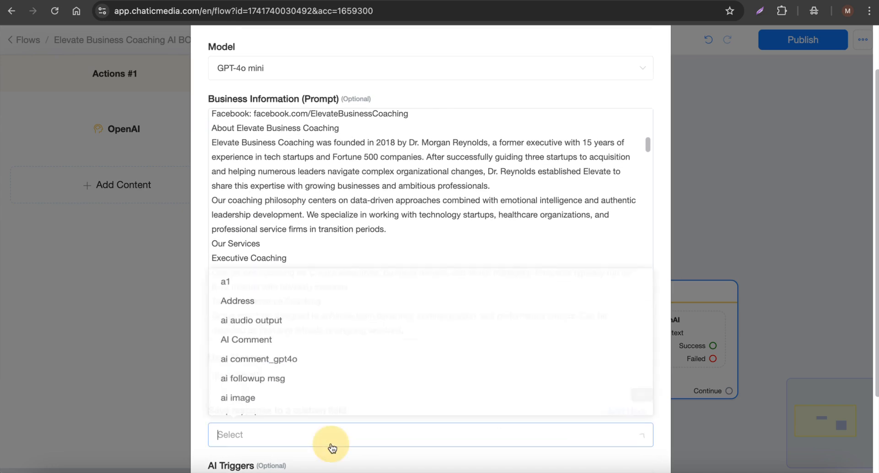
pyautogui.write('ai')
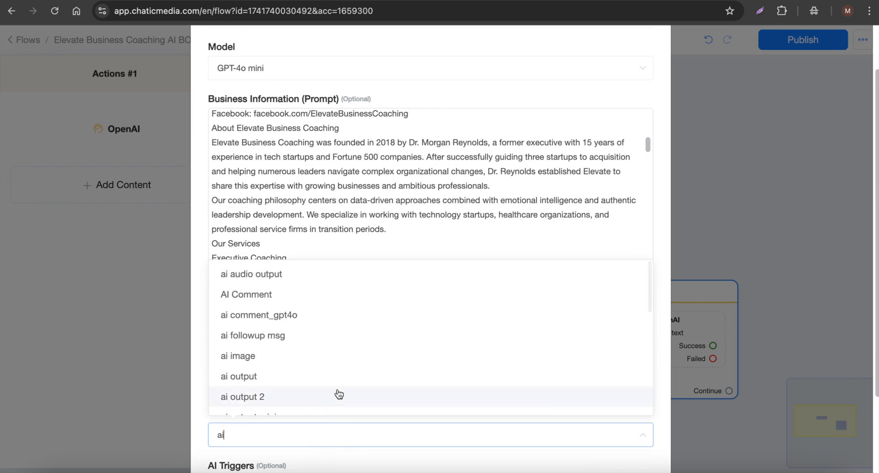
pyautogui.click(260, 381)
pyautogui.scroll(-2, 291, 380)
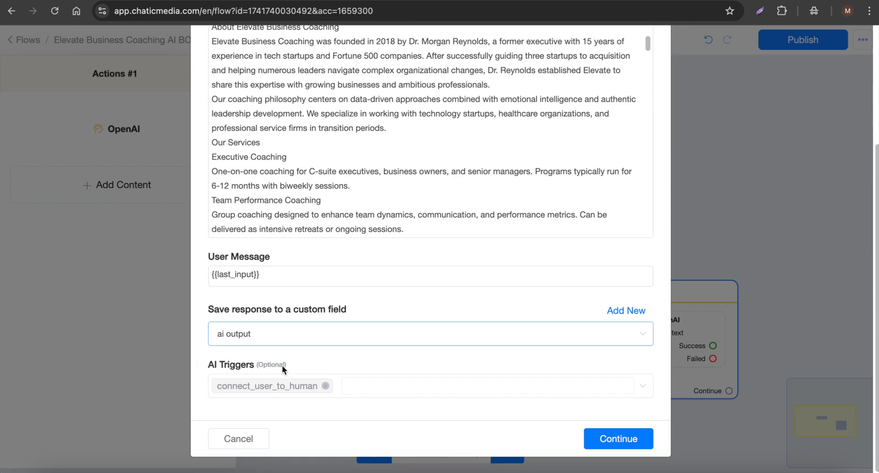
pyautogui.click(629, 439)
# Make the Actions block the flow's starting step, move it below the Send Message block, and delete the Send Message block.
pyautogui.moveTo(691, 341)
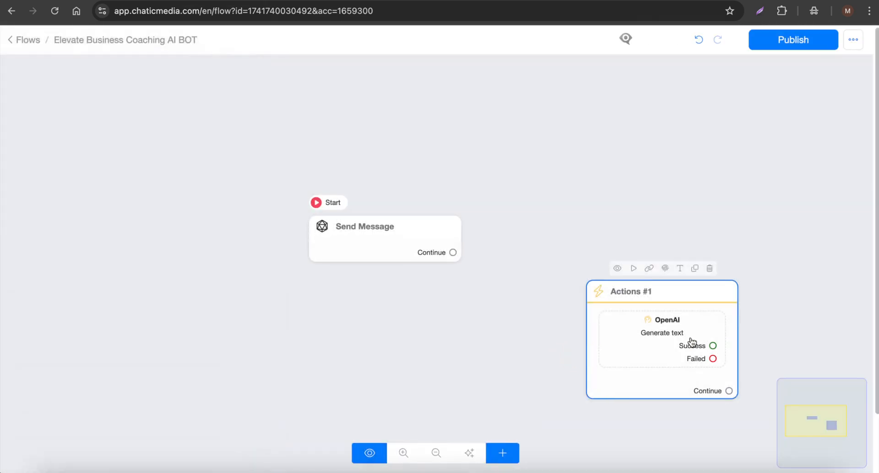
pyautogui.click(637, 271)
pyautogui.moveTo(659, 298); pyautogui.dragTo(294, 290)
pyautogui.moveTo(375, 221)
pyautogui.click(435, 207)
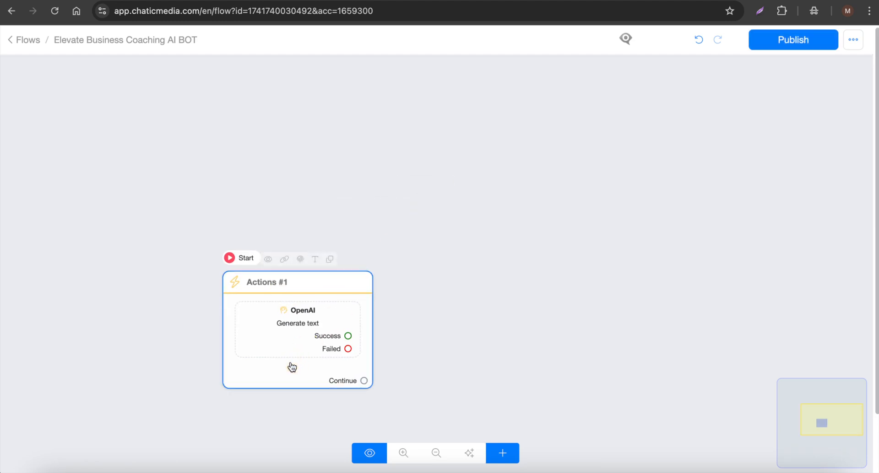
pyautogui.moveTo(291, 365); pyautogui.dragTo(287, 298)
# Reopen the OpenAI action to check its prompt and response field, and close its settings unchanged.
pyautogui.click(287, 284)
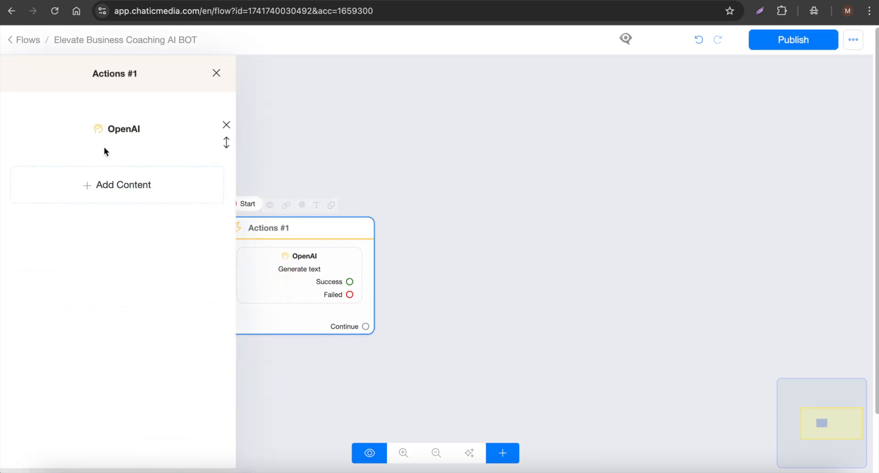
pyautogui.click(101, 137)
pyautogui.scroll(-10, 375, 251)
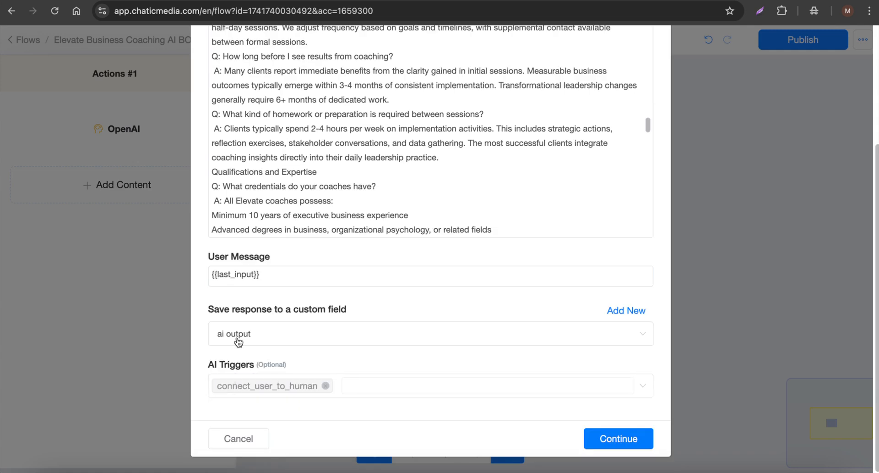
pyautogui.click(628, 446)
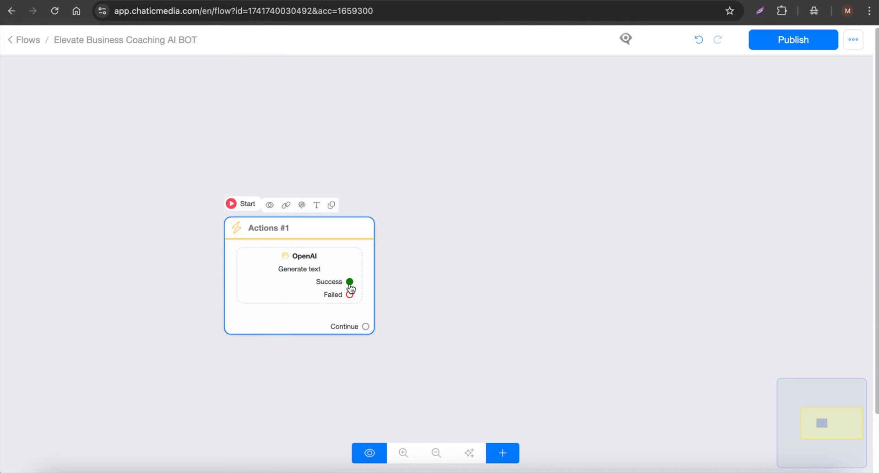
# Add a Condition block to the flow, to the right of the Actions block.
pyautogui.scroll(2, 350, 286)
pyautogui.scroll(-4, 186, 228)
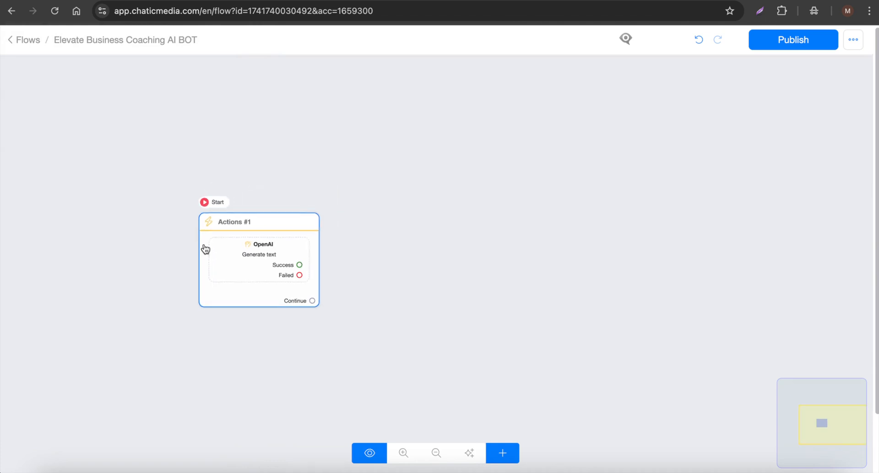
pyautogui.click(502, 453)
pyautogui.click(545, 321)
pyautogui.click(620, 321)
# Add a rule to the Condition block requiring Last user input type Is Text.
pyautogui.click(73, 175)
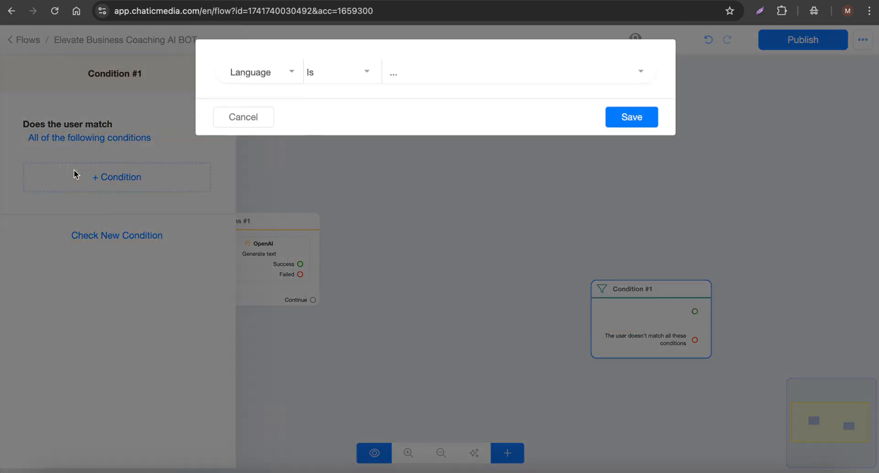
pyautogui.click(244, 78)
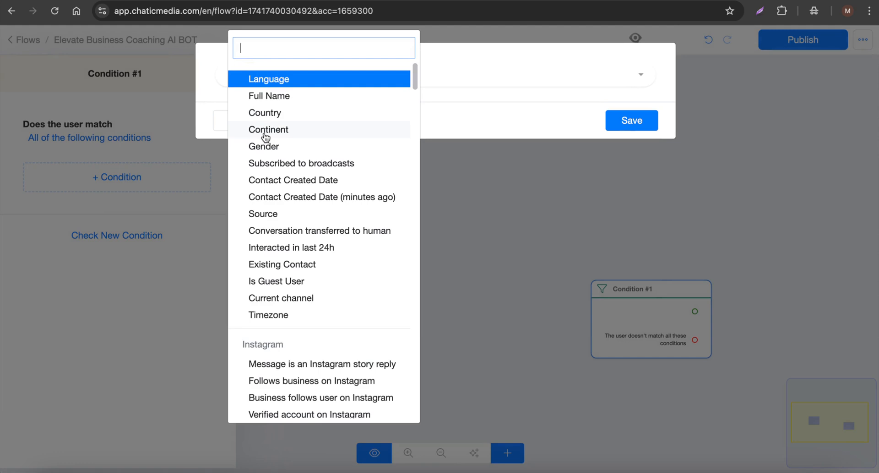
pyautogui.write('last')
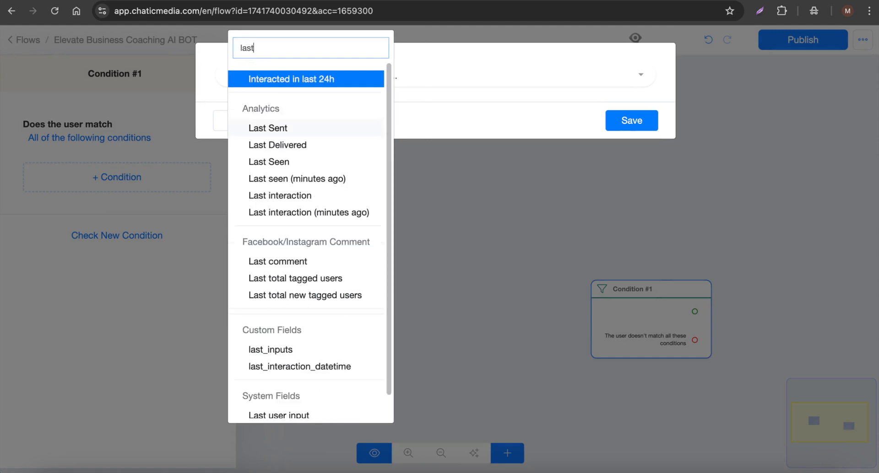
pyautogui.scroll(-1, 336, 294)
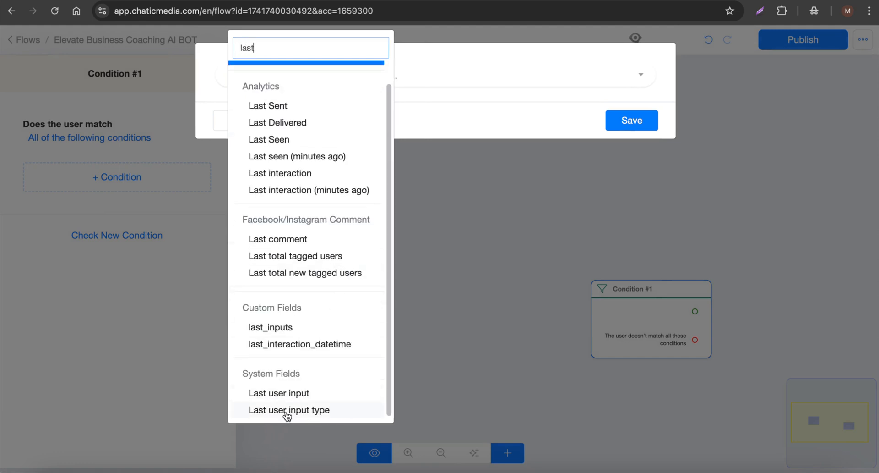
pyautogui.click(305, 411)
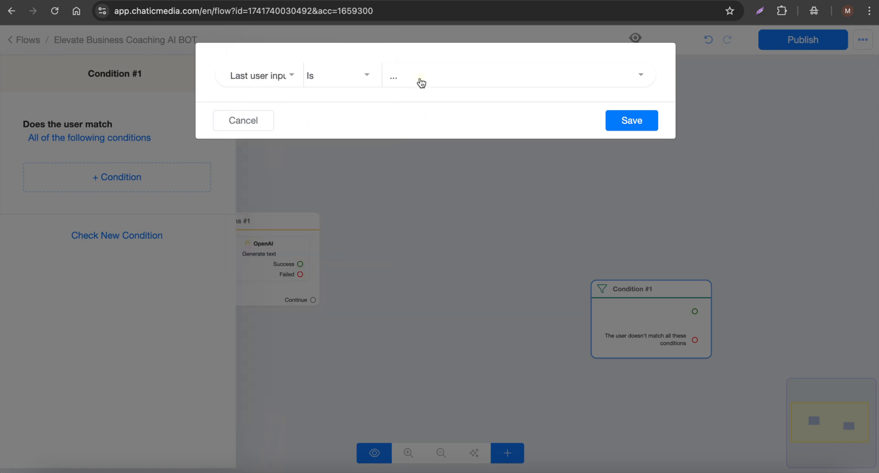
pyautogui.click(421, 82)
pyautogui.click(411, 100)
pyautogui.click(631, 121)
# Link the OpenAI Success output to the Condition block and the Text branch to a new Send Message block.
pyautogui.click(251, 243)
pyautogui.moveTo(301, 266); pyautogui.dragTo(566, 154)
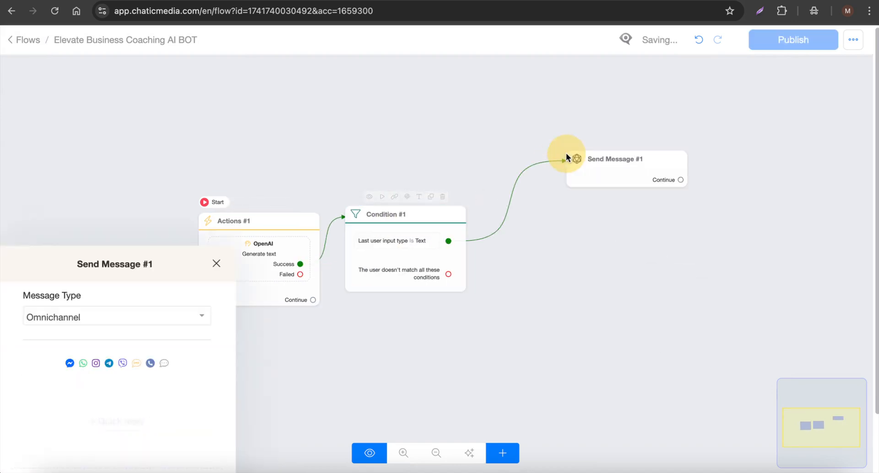
# Add a text message containing the {{ai output}} field to the Send Message block.
pyautogui.click(147, 296)
pyautogui.click(67, 206)
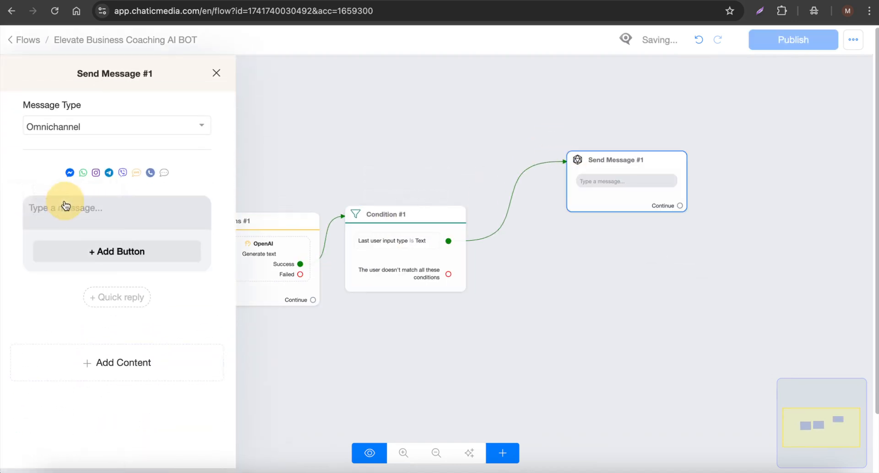
pyautogui.click(61, 207)
pyautogui.write('{ai')
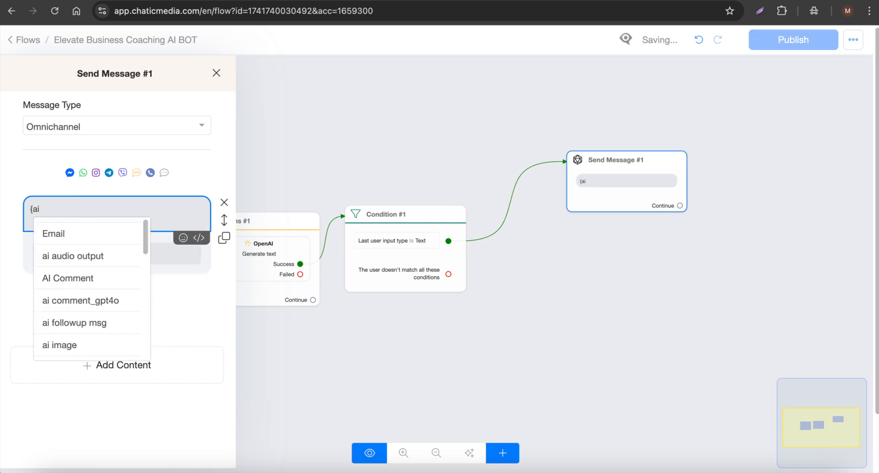
pyautogui.scroll(-1, 68, 300)
pyautogui.click(55, 328)
pyautogui.click(326, 177)
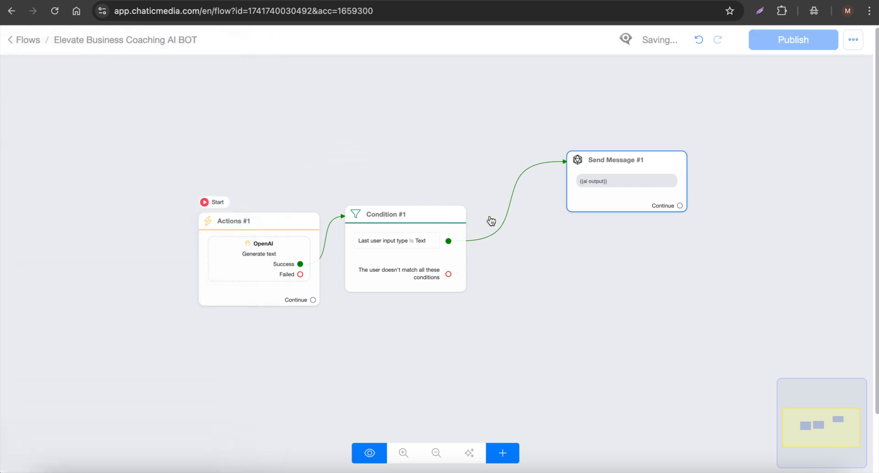
# Add a second condition group to the Condition block with the rule Last user input type Is Voice.
pyautogui.click(413, 278)
pyautogui.click(124, 261)
pyautogui.click(97, 295)
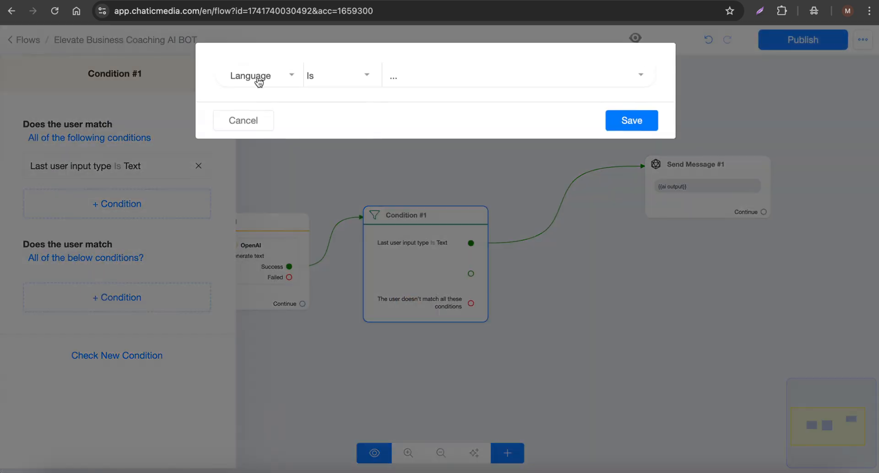
pyautogui.click(257, 76)
pyautogui.scroll(-10, 339, 255)
pyautogui.scroll(-15, 339, 254)
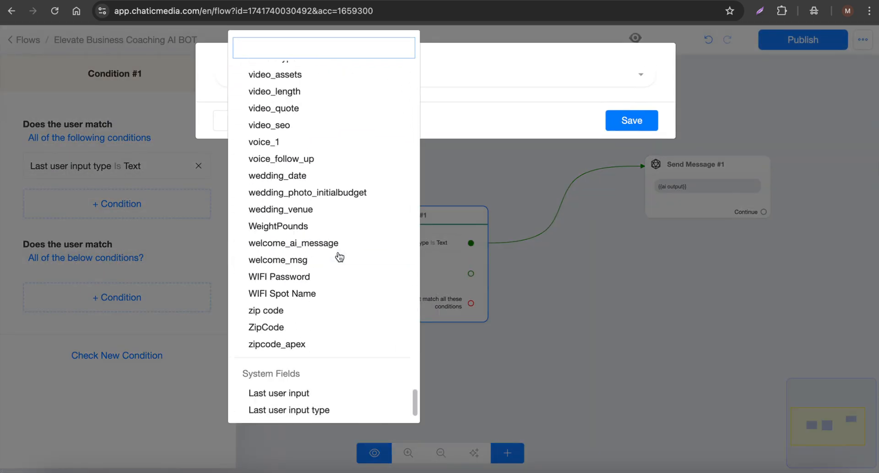
pyautogui.click(294, 410)
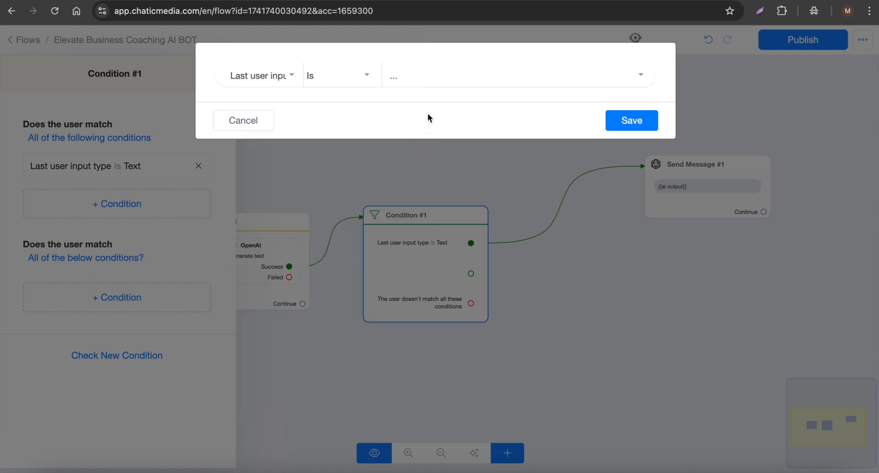
pyautogui.click(434, 81)
pyautogui.click(433, 136)
pyautogui.click(648, 131)
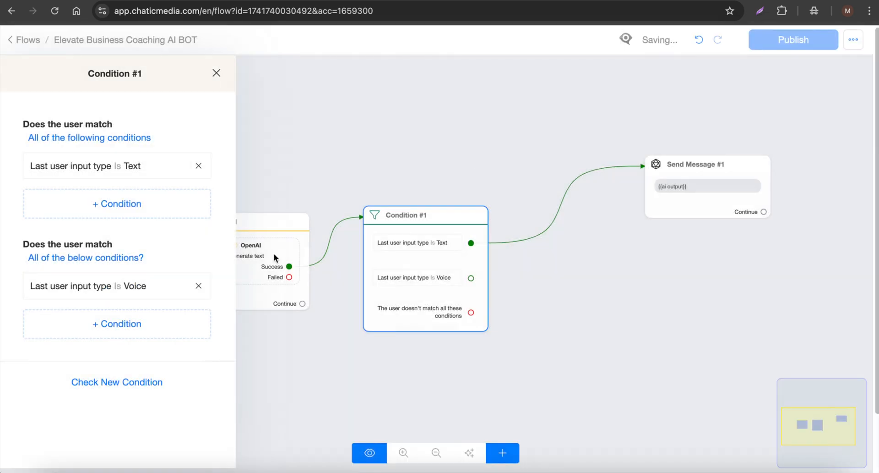
# Add the rule Last user input type Is Audio to the Condition block's second group.
pyautogui.click(94, 334)
pyautogui.click(266, 77)
pyautogui.scroll(-20, 298, 339)
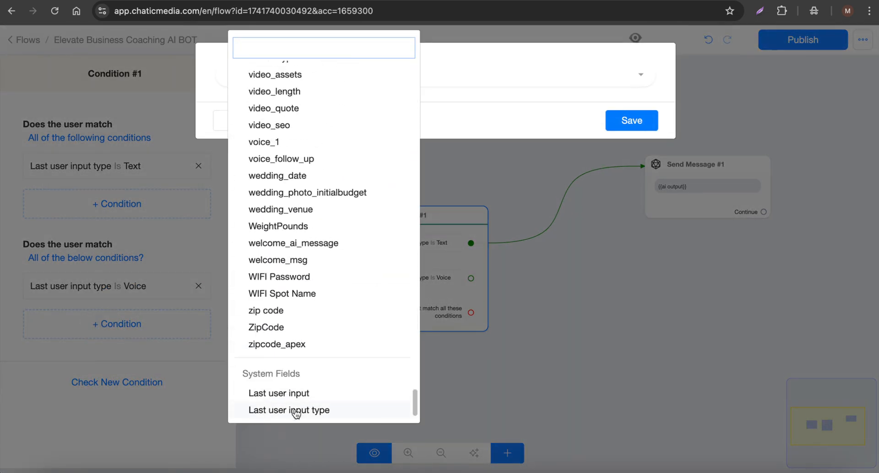
pyautogui.click(297, 412)
pyautogui.click(461, 81)
pyautogui.click(438, 120)
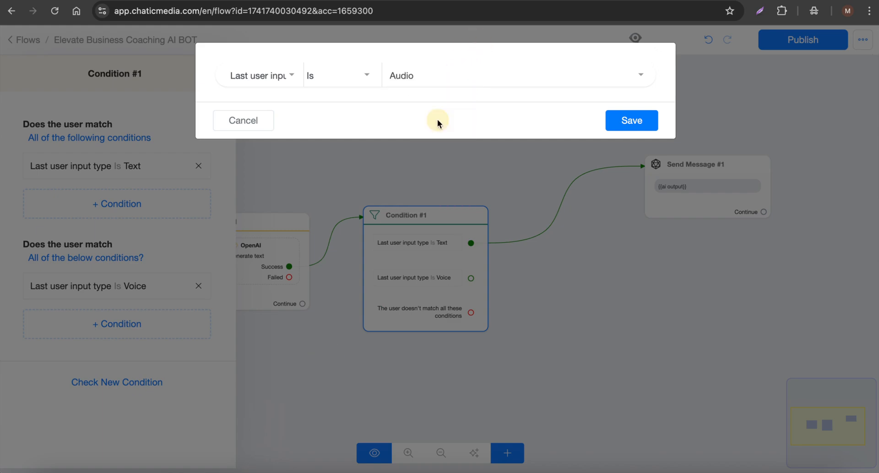
pyautogui.click(639, 122)
# Check the Condition block's input-type rules and the connected Send Message block's content.
pyautogui.moveTo(371, 318)
pyautogui.scroll(3, 381, 284)
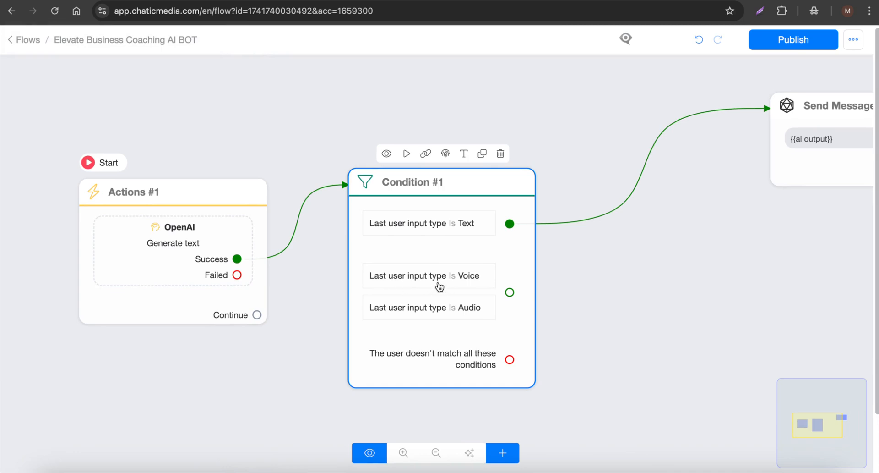
pyautogui.scroll(-3, 269, 250)
pyautogui.moveTo(269, 251); pyautogui.dragTo(153, 214)
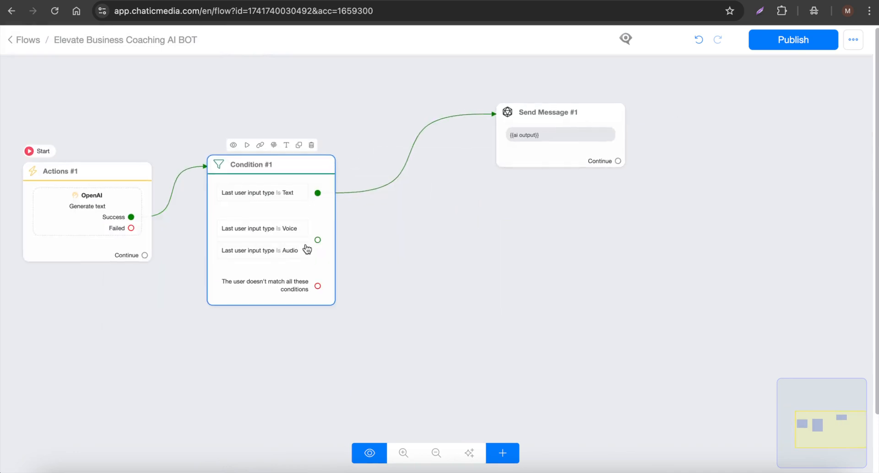
pyautogui.scroll(3, 526, 136)
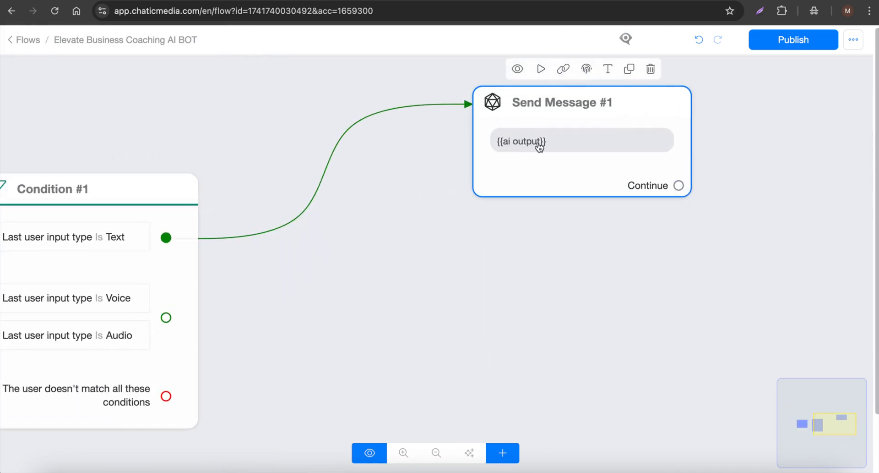
pyautogui.scroll(-3, 540, 145)
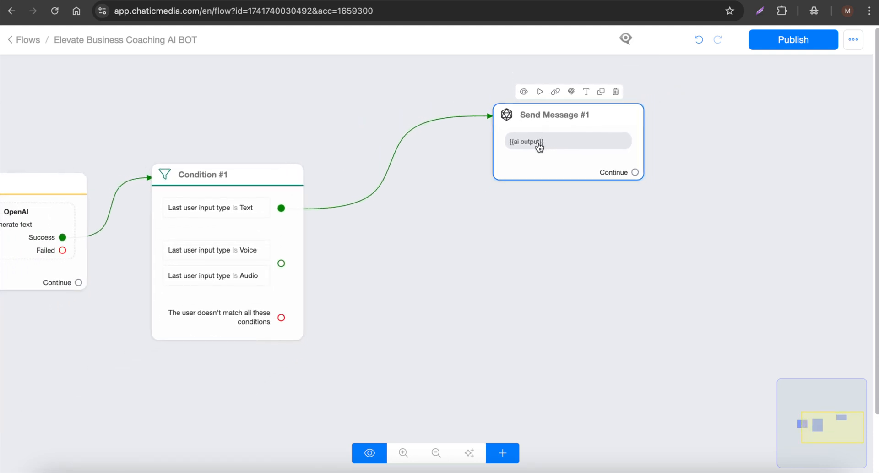
# Add an Actions block below the Send Message block with an OpenAI action set to Convert text to speech.
pyautogui.click(507, 454)
pyautogui.click(528, 301)
pyautogui.click(631, 311)
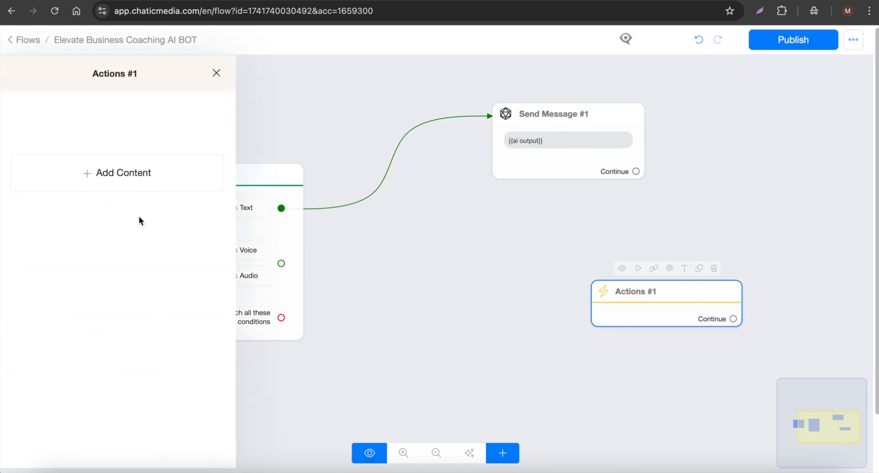
pyautogui.click(118, 186)
pyautogui.moveTo(92, 207)
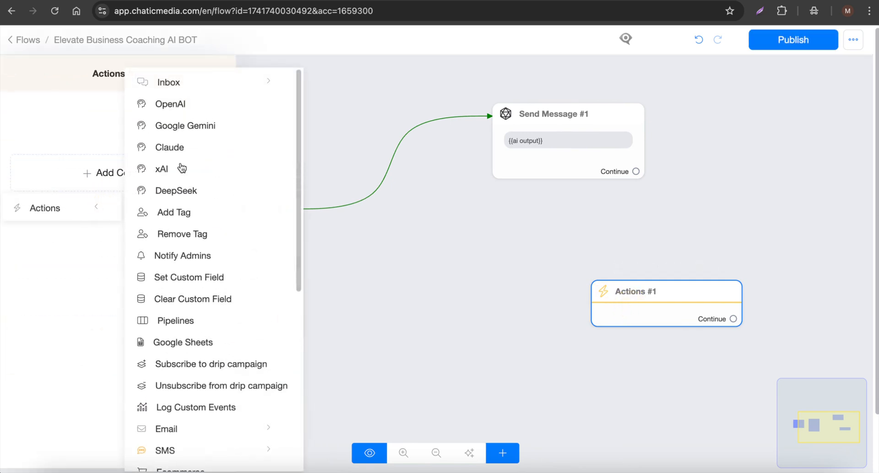
pyautogui.click(170, 104)
pyautogui.click(118, 138)
pyautogui.click(300, 78)
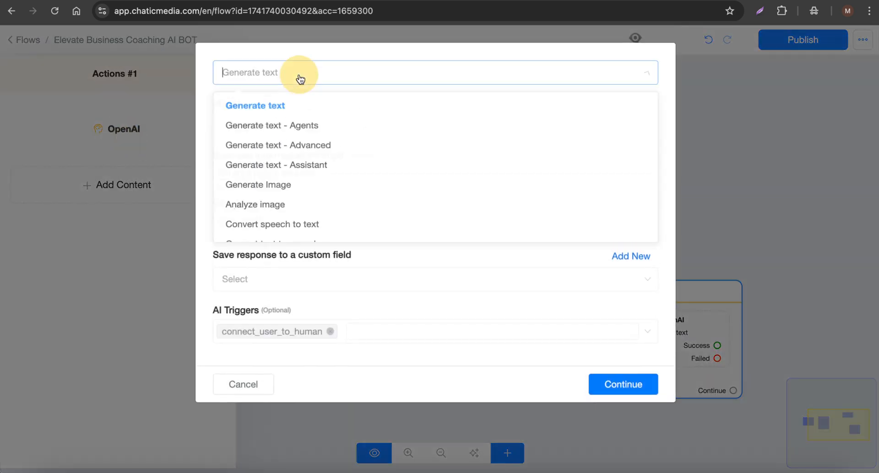
pyautogui.scroll(-2, 274, 205)
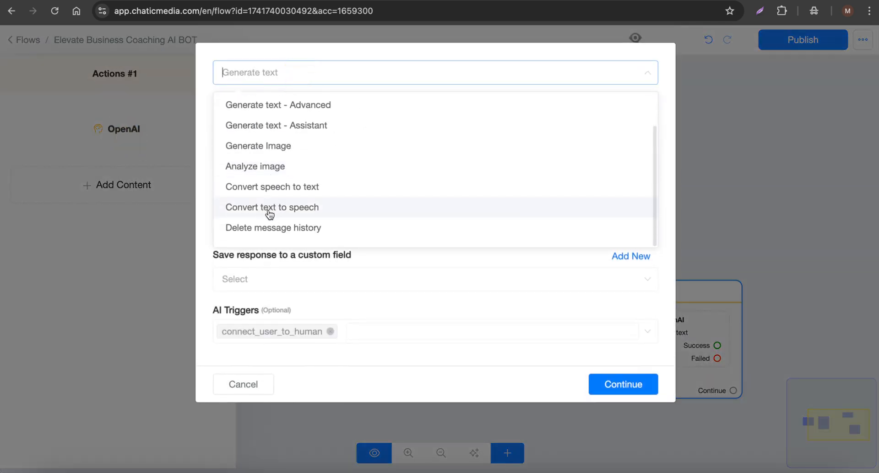
pyautogui.click(274, 208)
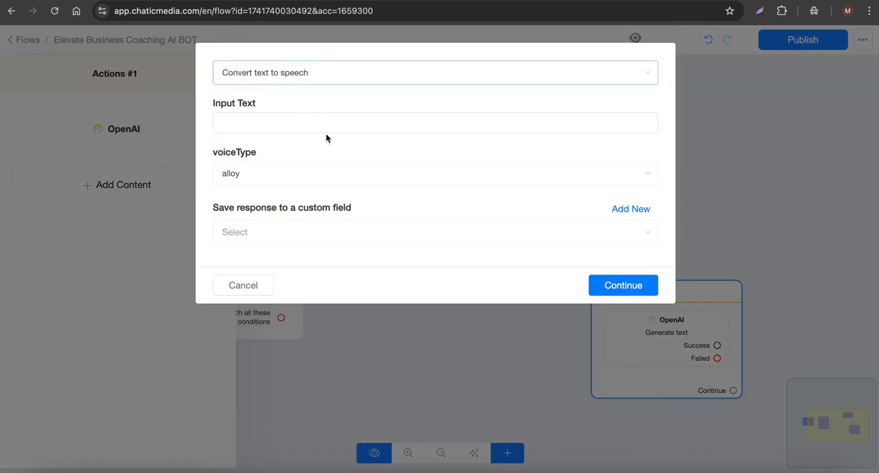
# Set the text-to-speech action's input text to {{ai output}} and its voice type to echo.
pyautogui.click(259, 120)
pyautogui.write('{ai')
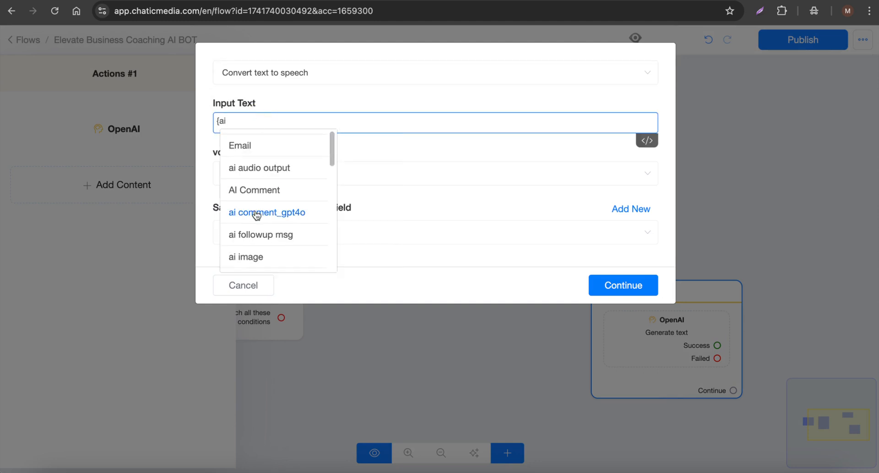
pyautogui.scroll(-2, 256, 215)
pyautogui.click(254, 224)
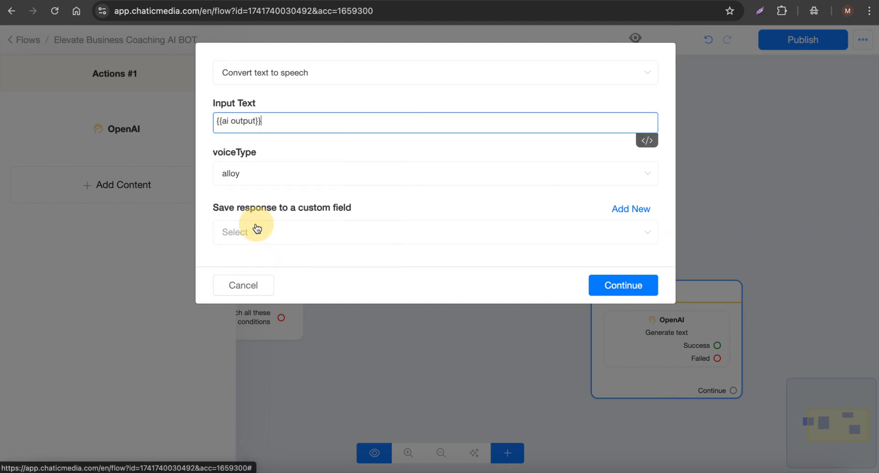
pyautogui.click(255, 178)
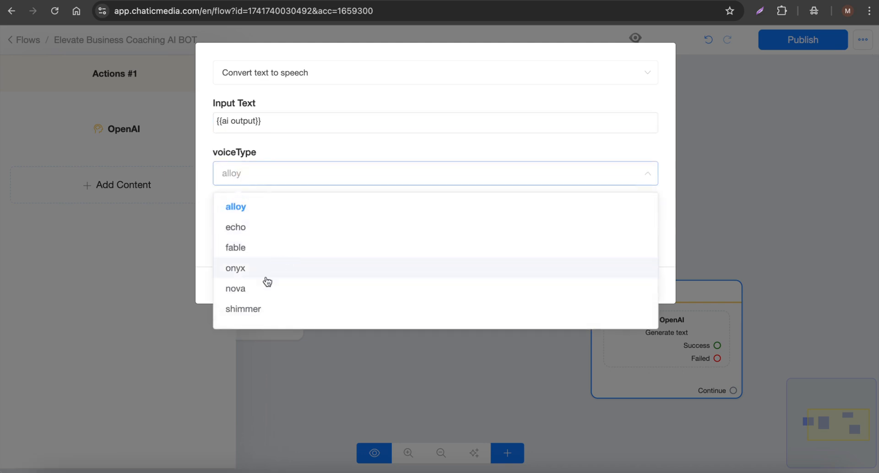
pyautogui.click(242, 228)
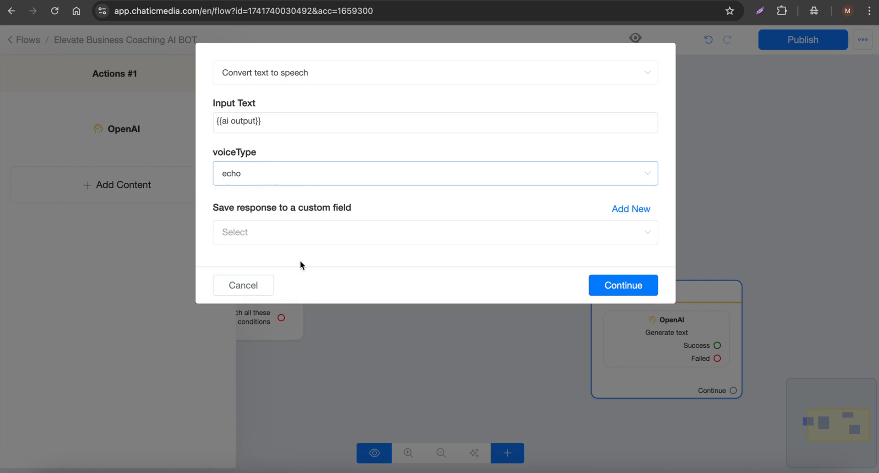
# Discard the OpenAI text-to-speech settings and delete the unconnected Actions block.
pyautogui.click(240, 277)
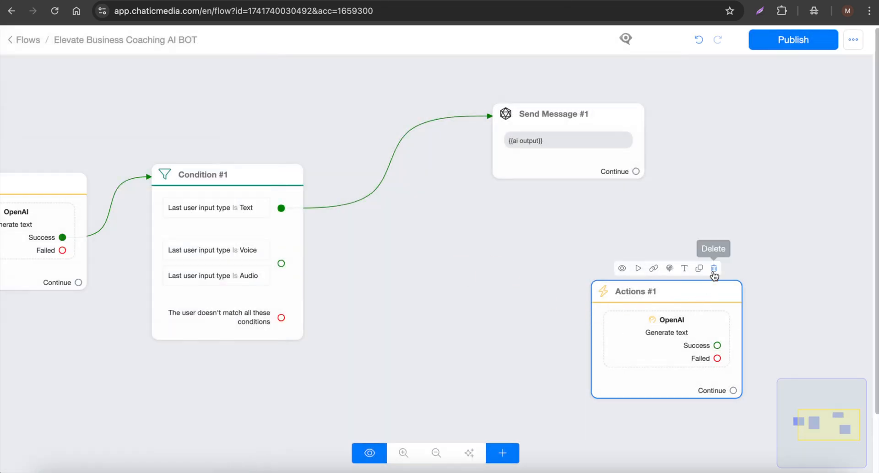
pyautogui.click(715, 270)
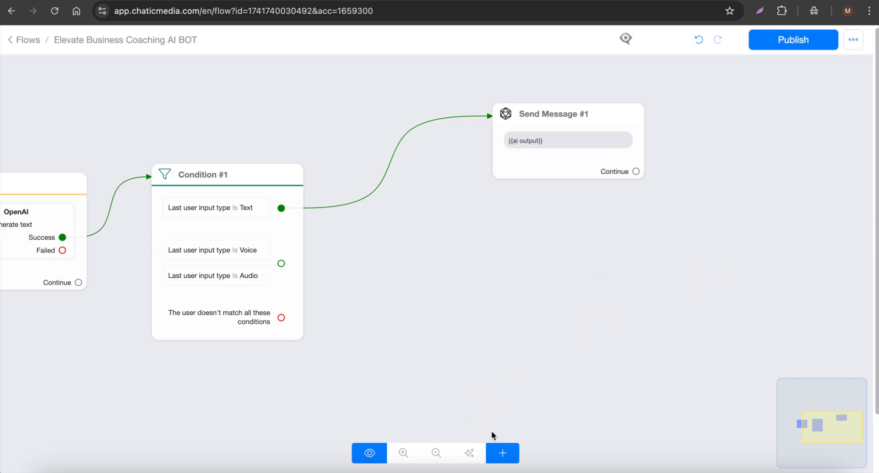
# Add an Actions block below the Send Message block with an ElevenLabs action.
pyautogui.click(503, 453)
pyautogui.click(517, 298)
pyautogui.click(633, 300)
pyautogui.click(133, 180)
pyautogui.click(98, 204)
pyautogui.scroll(-5, 175, 306)
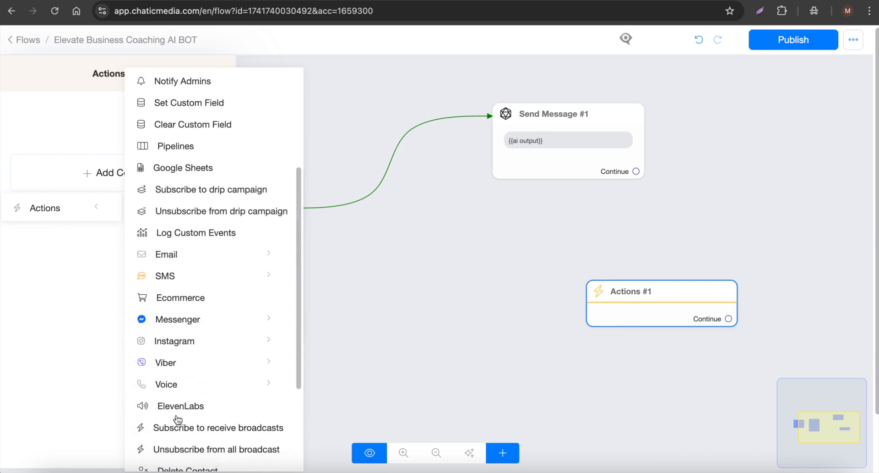
pyautogui.click(180, 407)
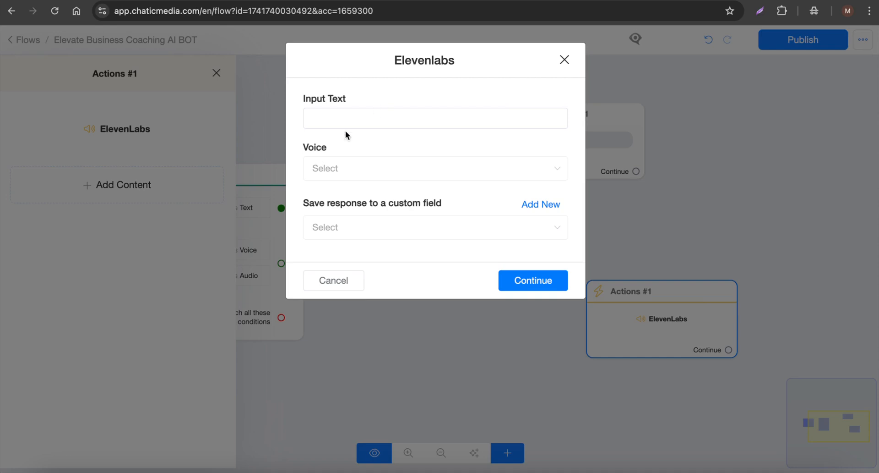
# Set the ElevenLabs action's input text to {{ai output}}.
pyautogui.click(347, 128)
pyautogui.write('{ai')
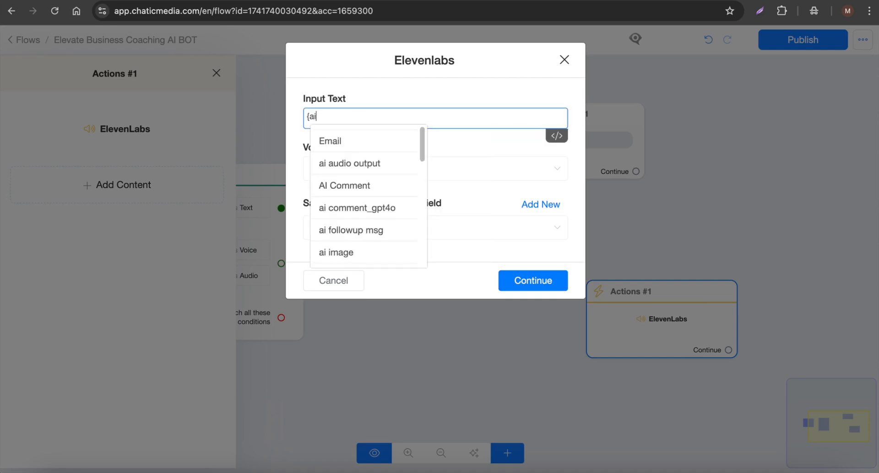
pyautogui.scroll(-2, 362, 213)
pyautogui.click(355, 220)
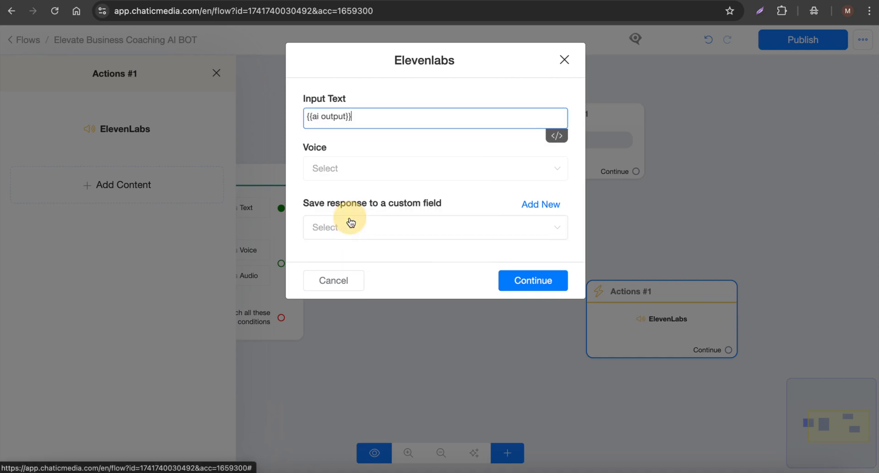
# Look through the available ElevenLabs voices and choose Sarah as the voice.
pyautogui.click(346, 167)
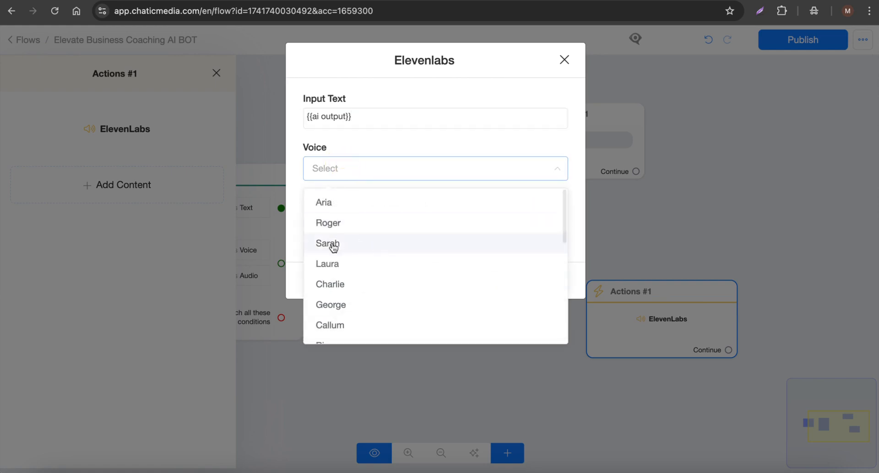
pyautogui.scroll(-2, 362, 268)
pyautogui.scroll(-5, 414, 304)
pyautogui.scroll(6, 408, 309)
pyautogui.scroll(-5, 397, 307)
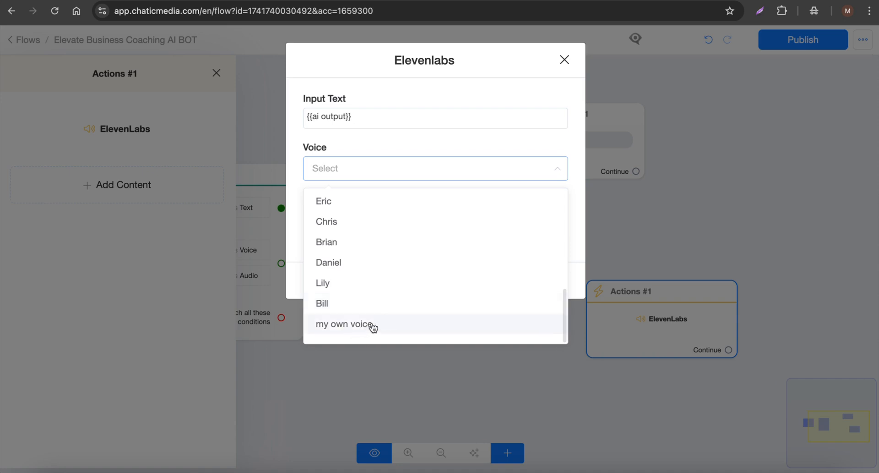
pyautogui.scroll(7, 366, 293)
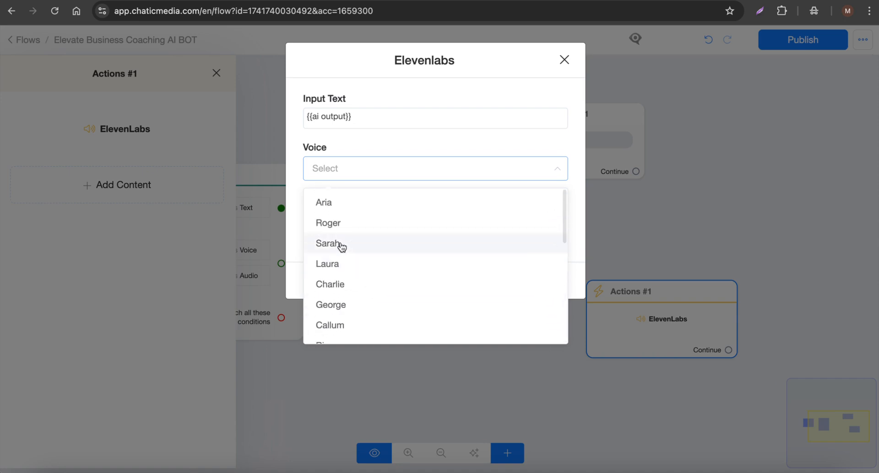
pyautogui.click(337, 243)
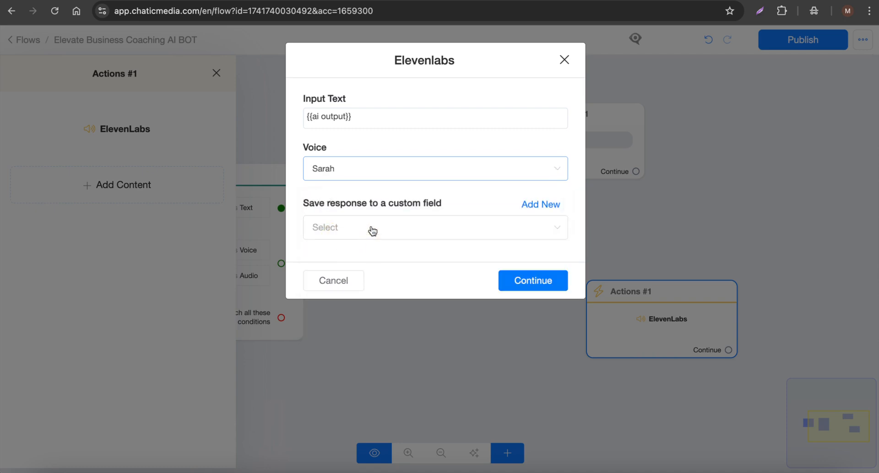
# Save the ElevenLabs response to the ai audio output custom field and confirm the action's settings.
pyautogui.moveTo(319, 204); pyautogui.dragTo(404, 207)
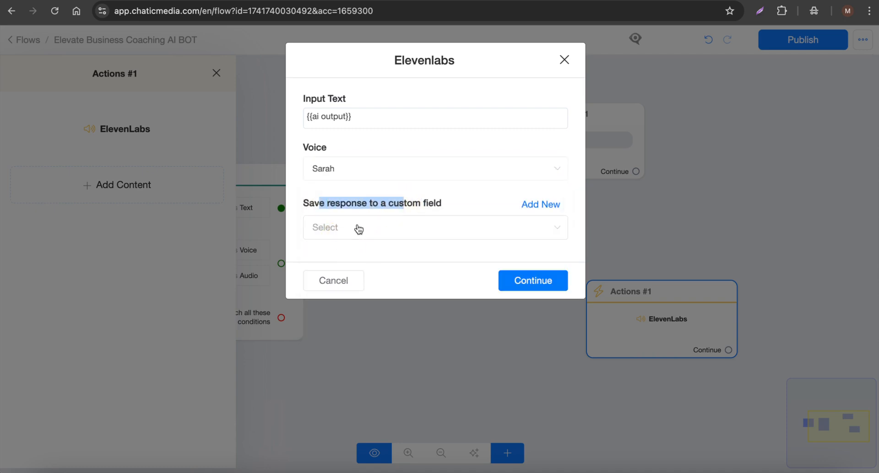
pyautogui.click(419, 232)
pyautogui.scroll(-2, 393, 279)
pyautogui.scroll(2, 380, 281)
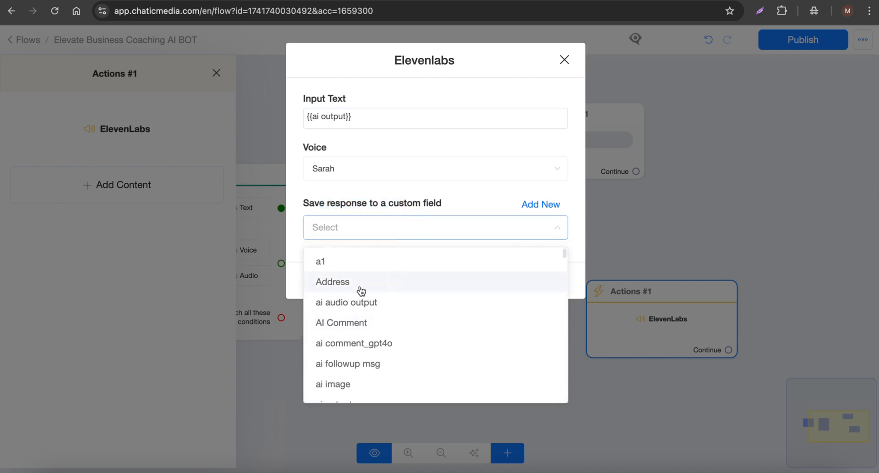
pyautogui.click(340, 303)
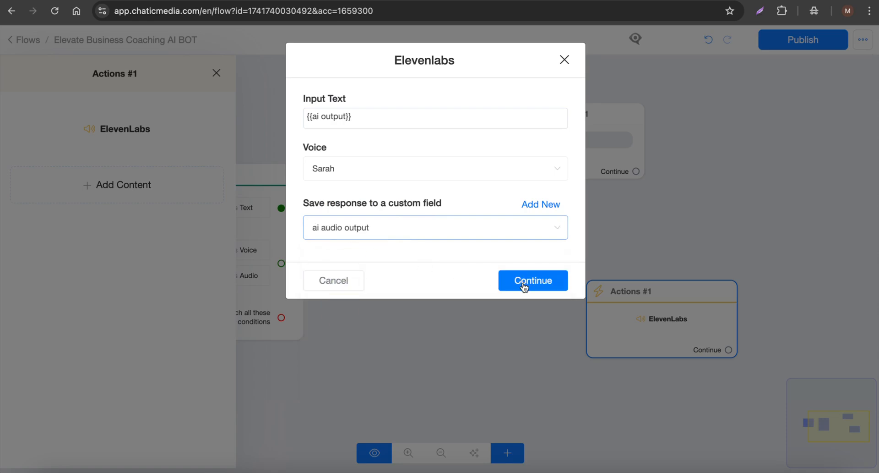
pyautogui.click(524, 280)
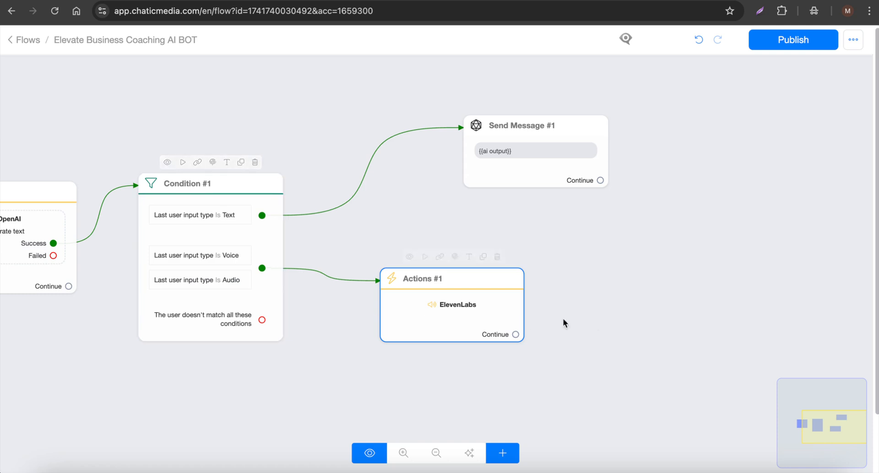
# Connect the ElevenLabs Actions block's Continue output to a new Send Message block containing an audio file.
pyautogui.moveTo(618, 319); pyautogui.dragTo(514, 309)
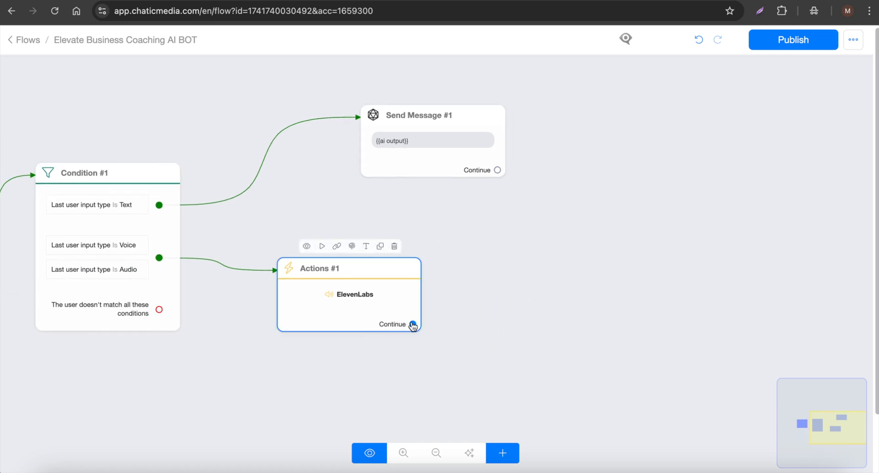
pyautogui.moveTo(413, 325); pyautogui.dragTo(589, 217)
pyautogui.click(140, 298)
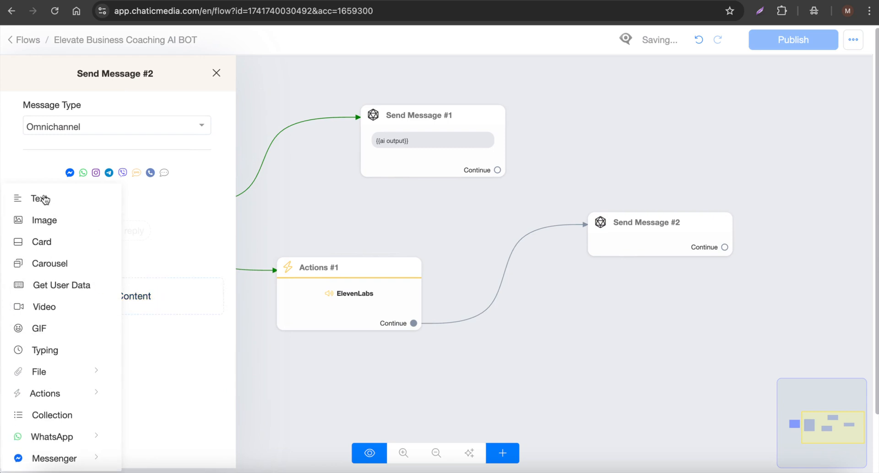
pyautogui.moveTo(40, 372)
pyautogui.click(157, 378)
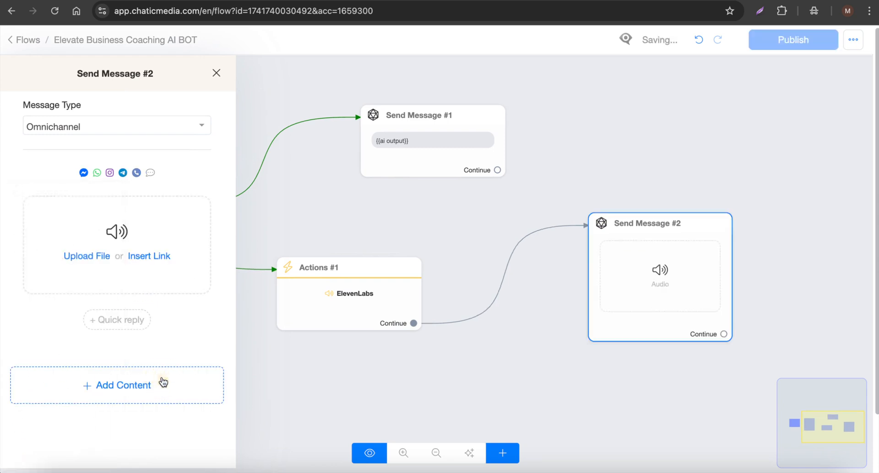
# Set the audio content's link to {{ai audio output}} in the new Send Message block.
pyautogui.click(141, 257)
pyautogui.click(90, 232)
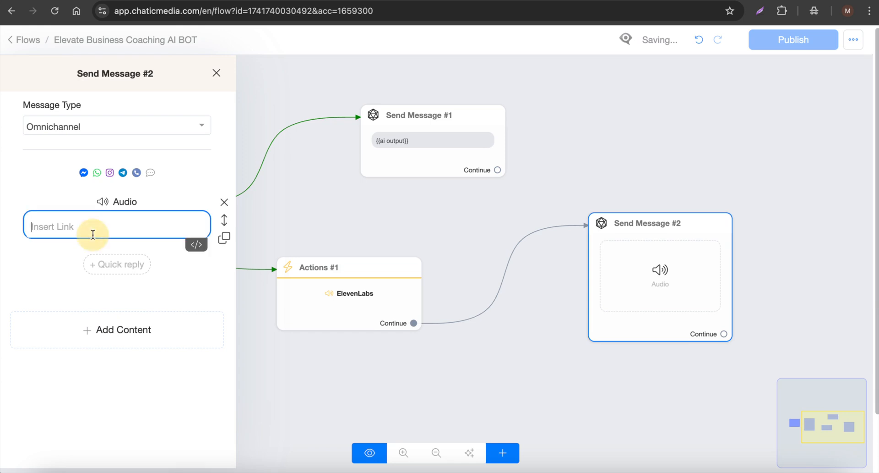
pyautogui.write('{ai')
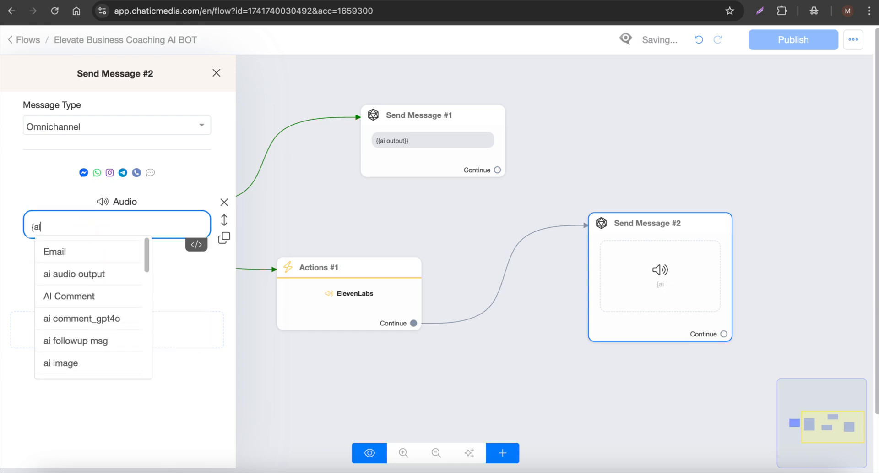
pyautogui.click(83, 273)
pyautogui.click(462, 238)
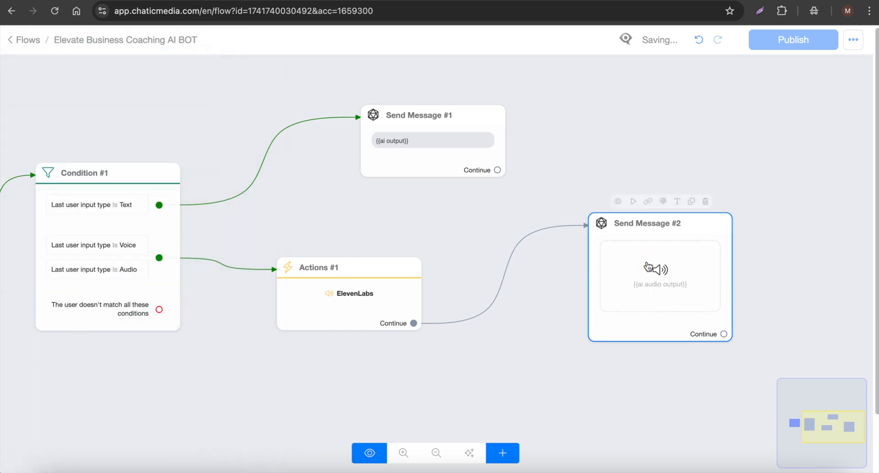
# Review the finished voice reply branch and publish the Elevate Business Coaching AI BOT flow.
pyautogui.scroll(3, 638, 310)
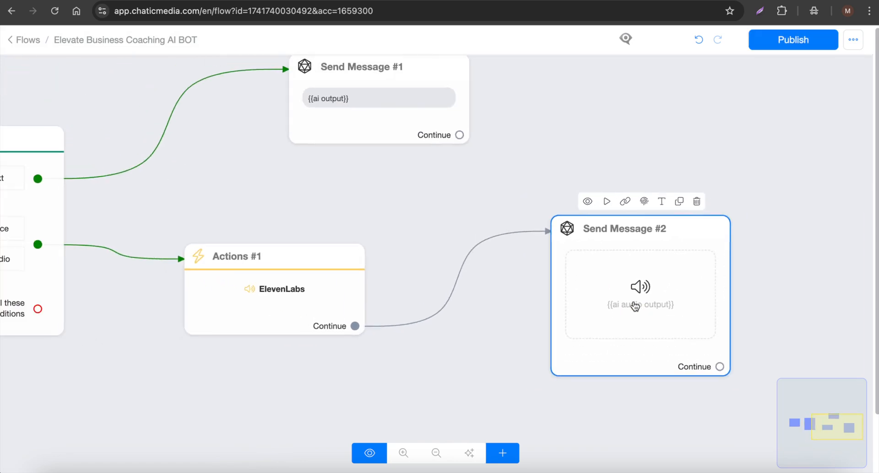
pyautogui.scroll(-3, 635, 306)
pyautogui.click(781, 41)
# Choose the chatbot's Default Flow in the general settings and save it.
pyautogui.scroll(-3, 730, 150)
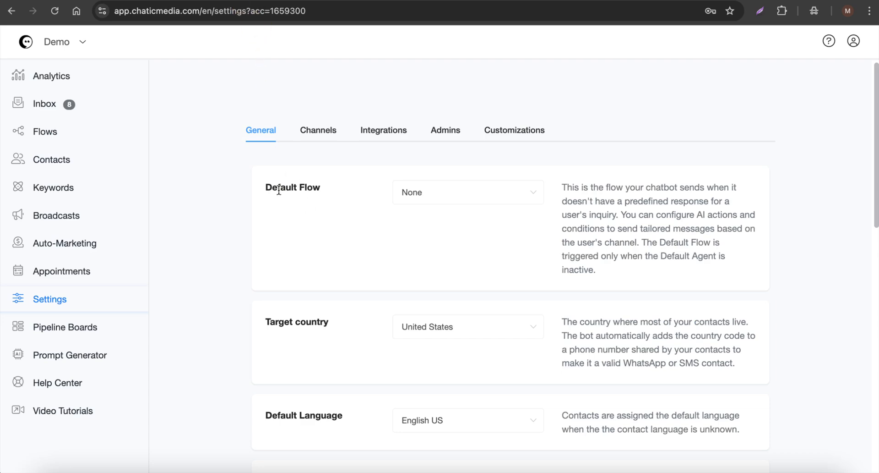
pyautogui.click(442, 199)
pyautogui.click(447, 246)
pyautogui.click(825, 41)
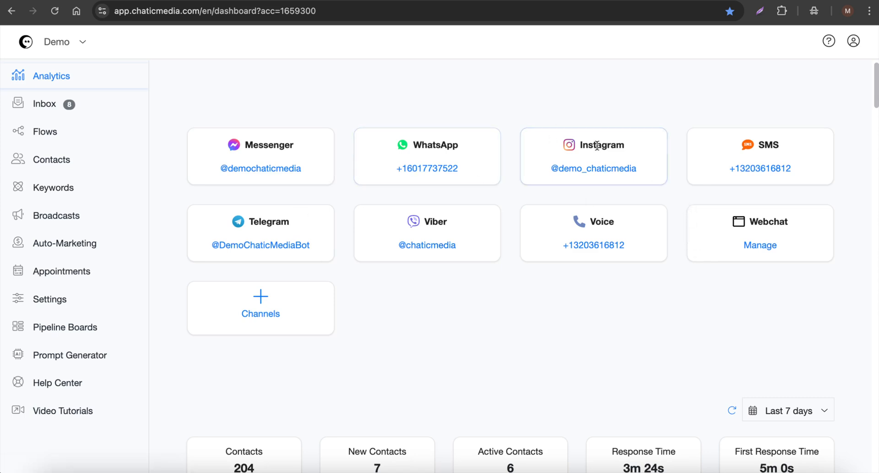
# Switch to Google Docs and check the bot's Instagram replies against the Elevate Business Coaching knowledge base.
pyautogui.click(199, 0)
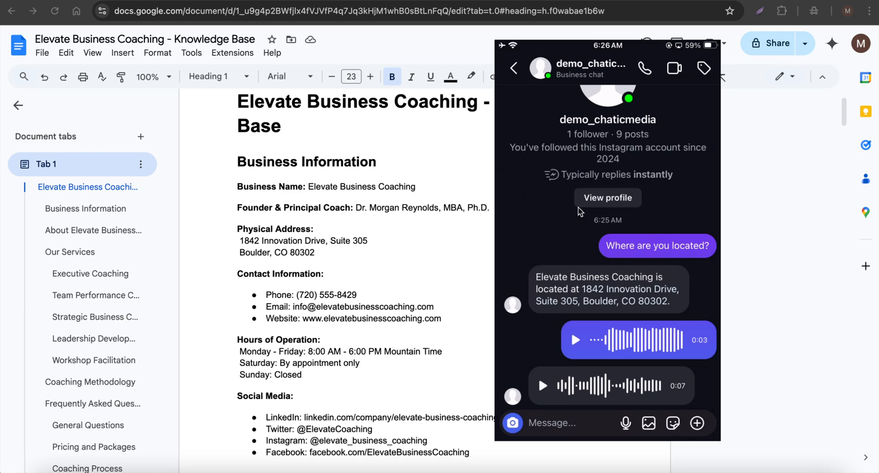
pyautogui.scroll(-5, 473, 383)
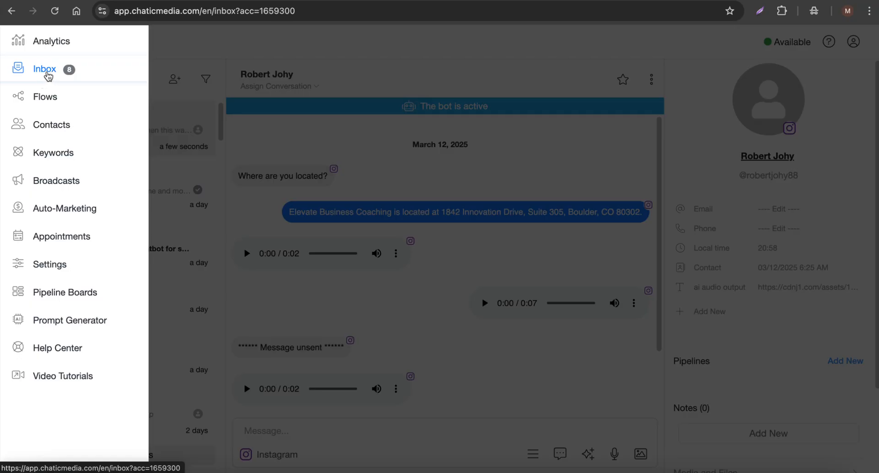
# Examine the extra sending options for the Instagram conversation in the Chatic Media inbox and switch to the Canva design.
pyautogui.click(262, 115)
pyautogui.click(533, 454)
pyautogui.click(370, 428)
pyautogui.click(525, 450)
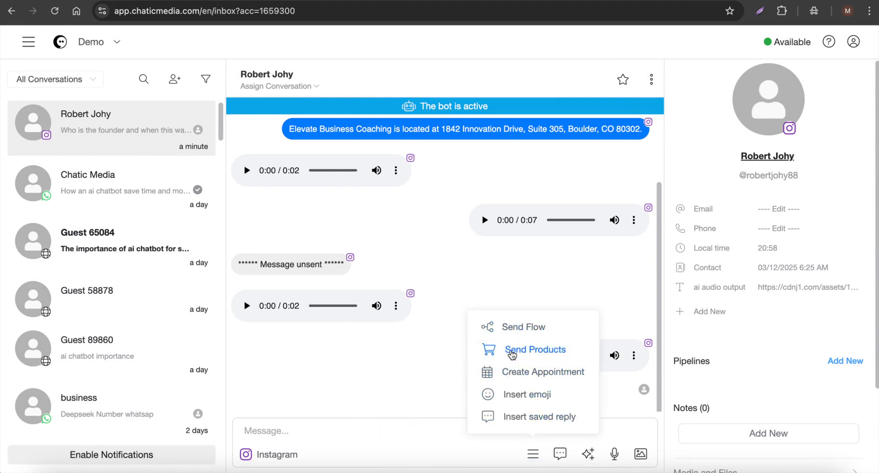
pyautogui.click(159, 1)
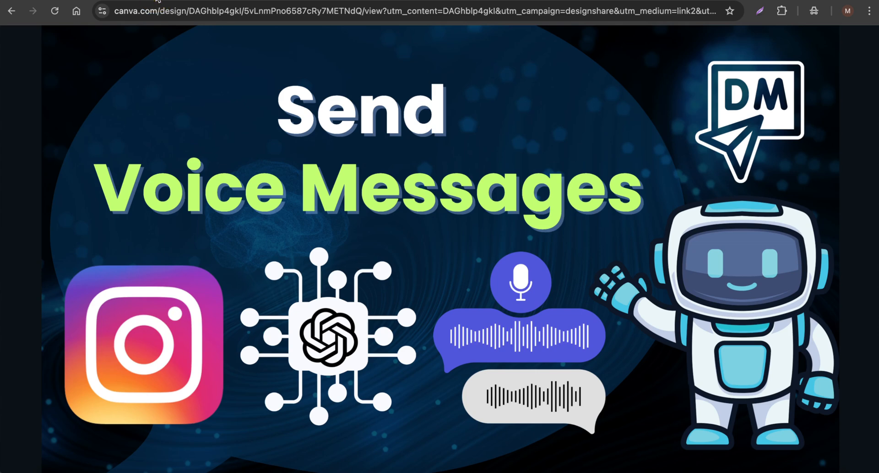